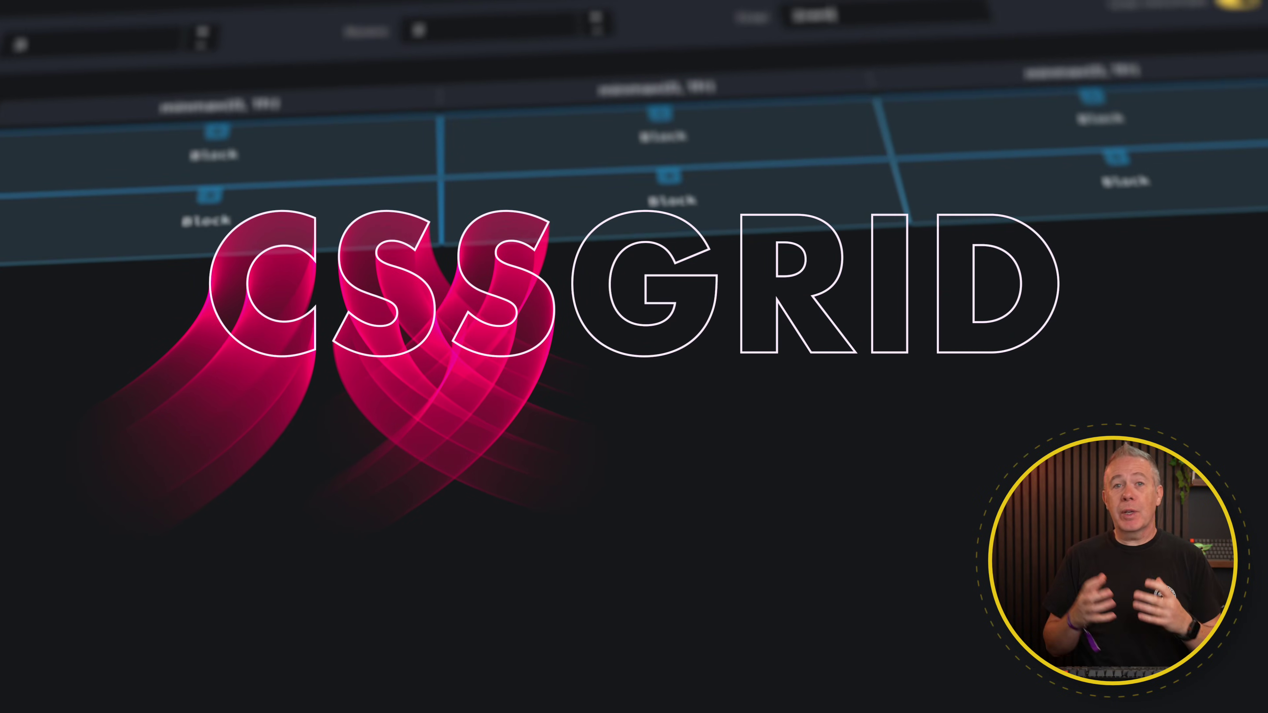
Step: Rearrange the blocks: block 0 spans two columns, block 3 moves to row 3 column 2, block 2 spans rows 2–3
{"action": "left_click_drag", "start_coordinate": [428, 206], "coordinate": [894, 234]}
{"action": "left_click_drag", "start_coordinate": [919, 349], "coordinate": [928, 414]}
{"action": "left_click_drag", "start_coordinate": [387, 415], "coordinate": [368, 516]}
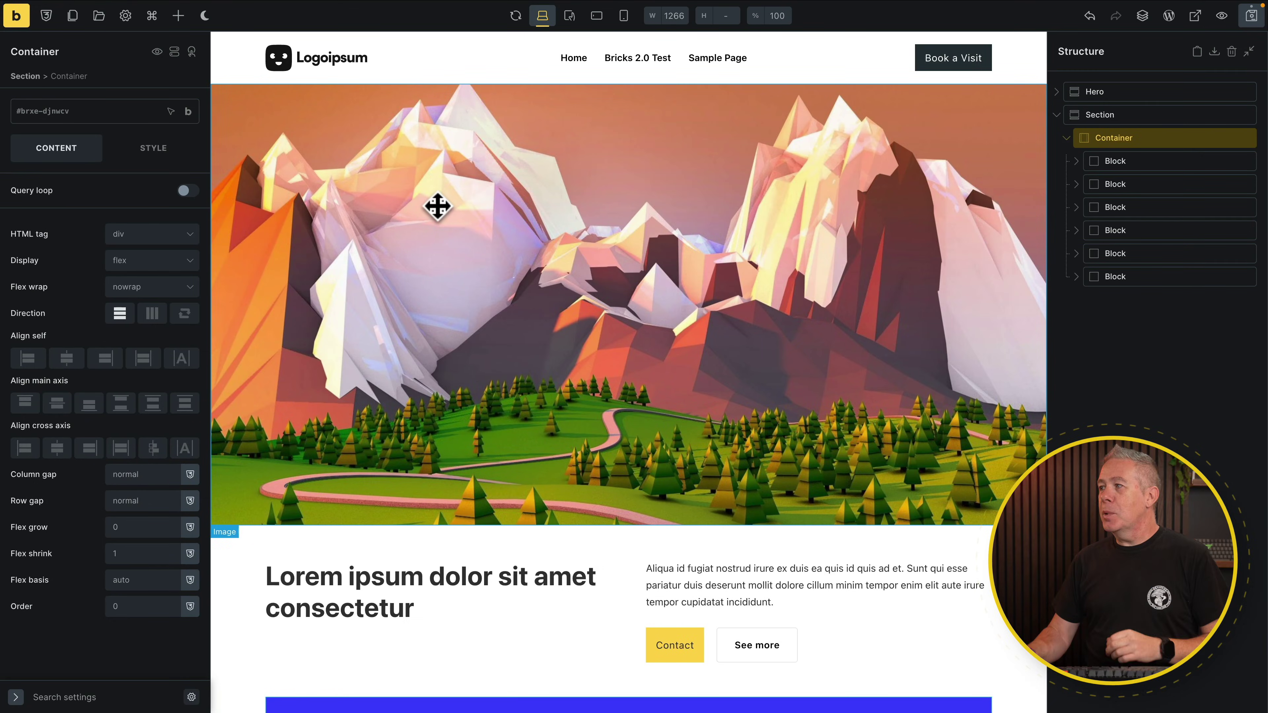
Step: Select the section, then the container holding the six blocks
{"action": "scroll", "coordinate": [700, 413], "scroll_direction": "down", "scroll_amount": 10}
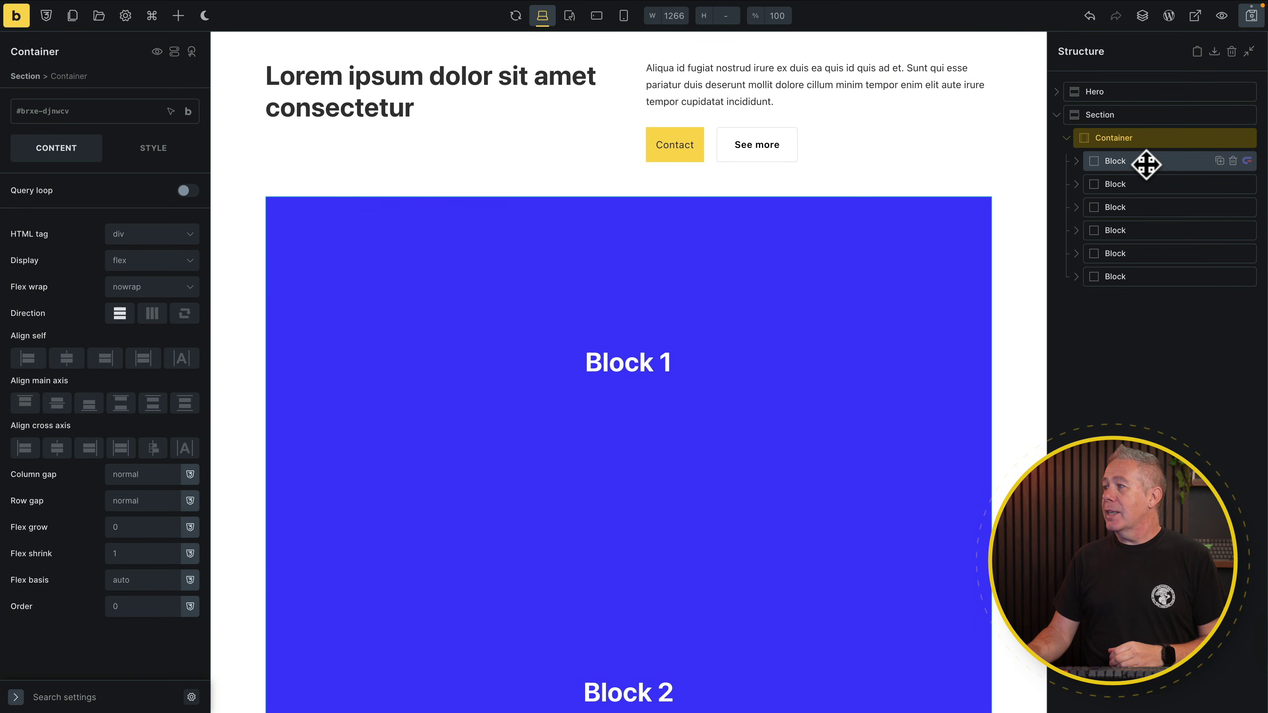
{"action": "scroll", "coordinate": [633, 538], "scroll_direction": "down", "scroll_amount": 10}
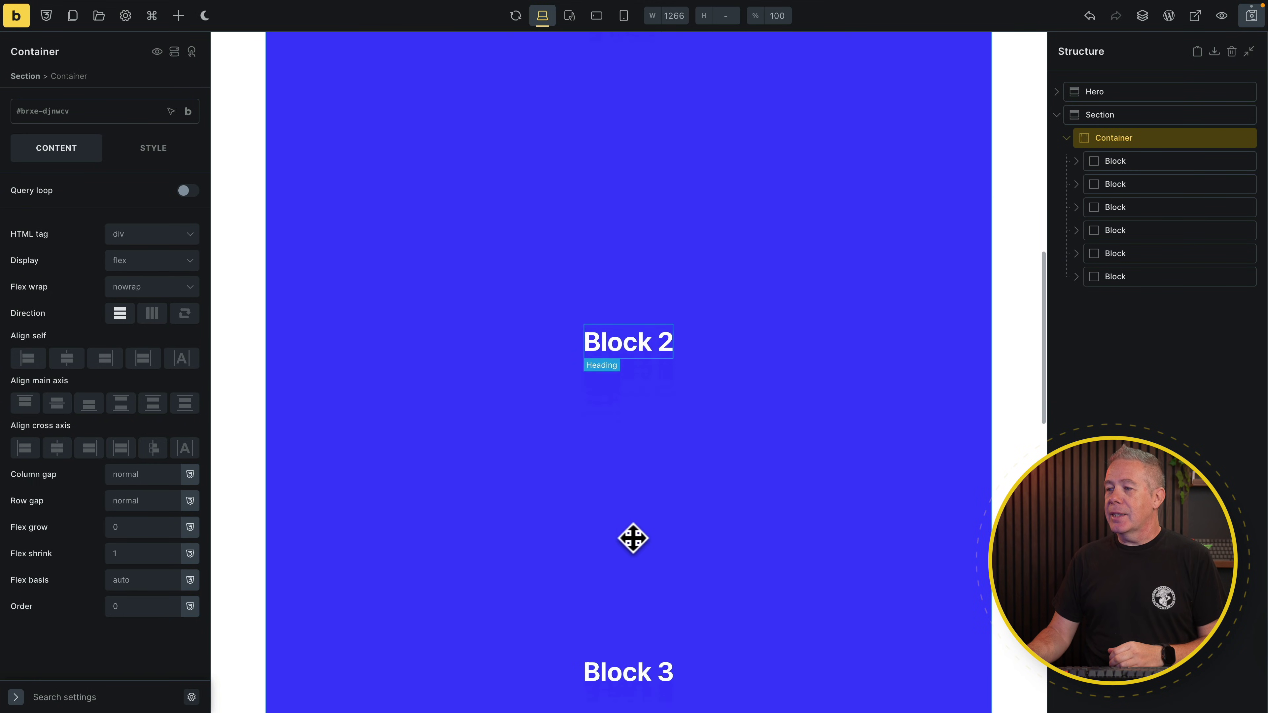
{"action": "scroll", "coordinate": [633, 538], "scroll_direction": "down", "scroll_amount": 16}
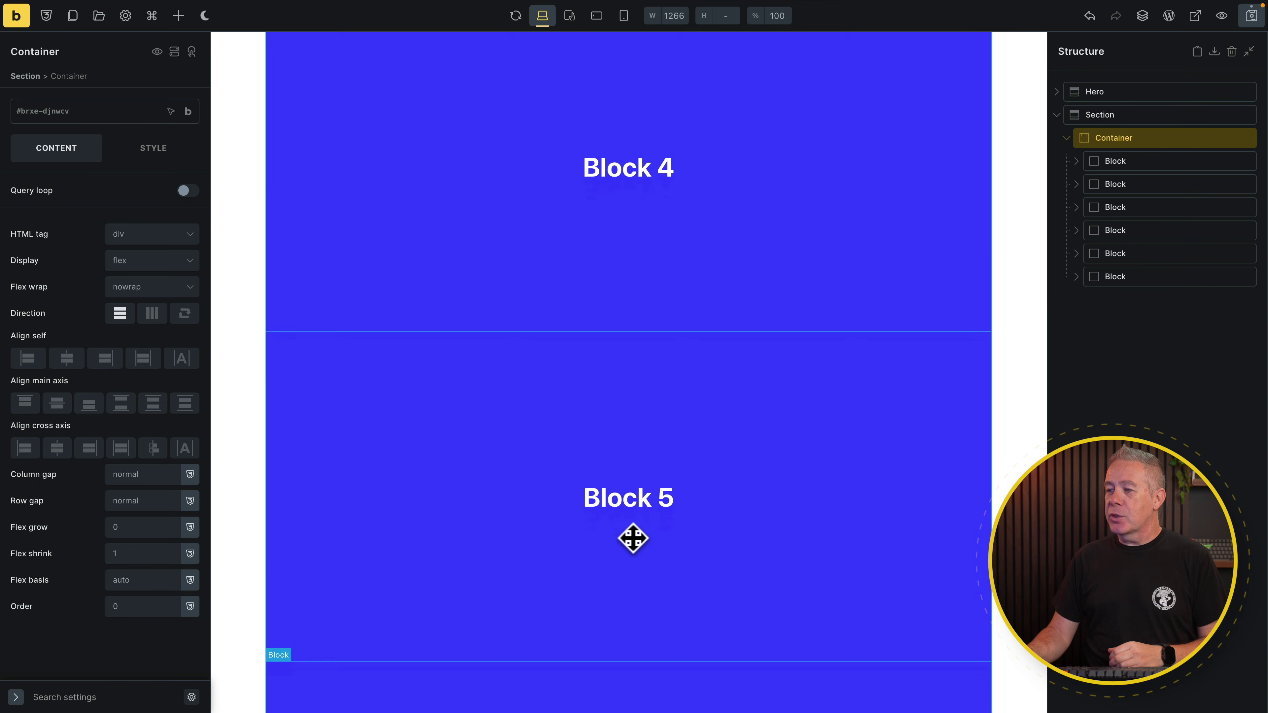
{"action": "scroll", "coordinate": [633, 539], "scroll_direction": "down", "scroll_amount": 2}
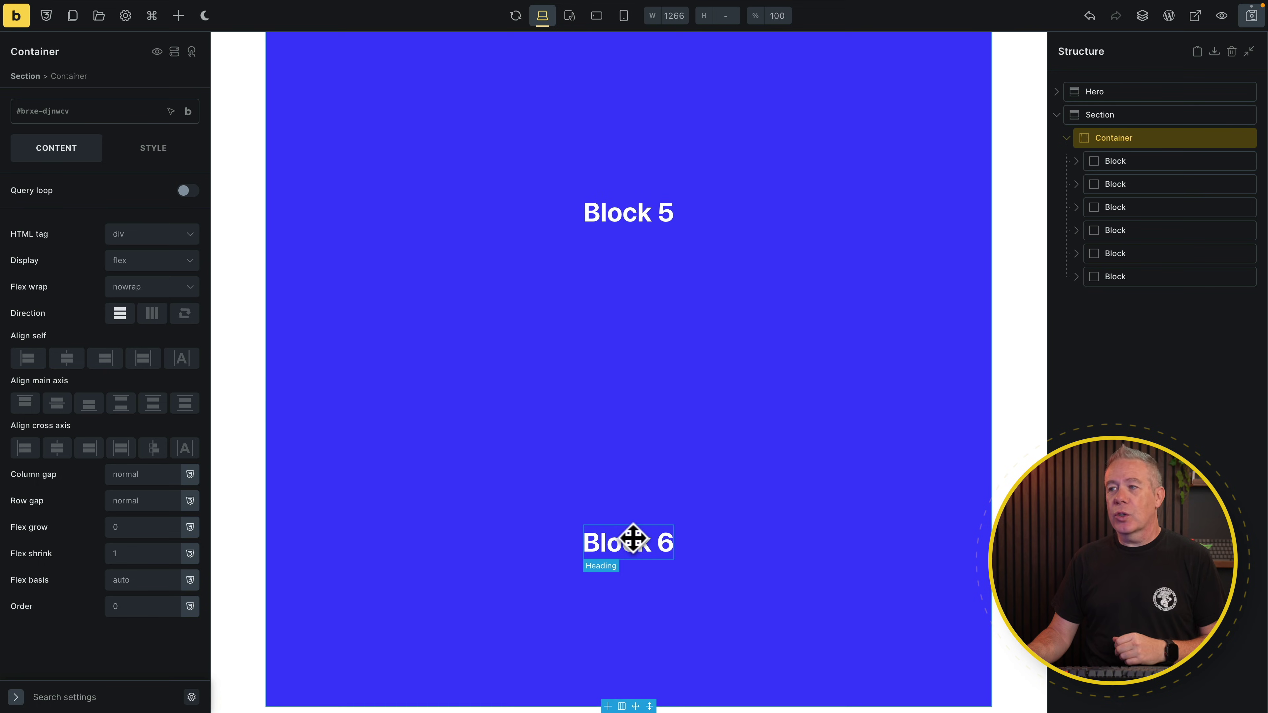
{"action": "scroll", "coordinate": [633, 538], "scroll_direction": "up", "scroll_amount": 20}
{"action": "scroll", "coordinate": [633, 539], "scroll_direction": "up", "scroll_amount": 9}
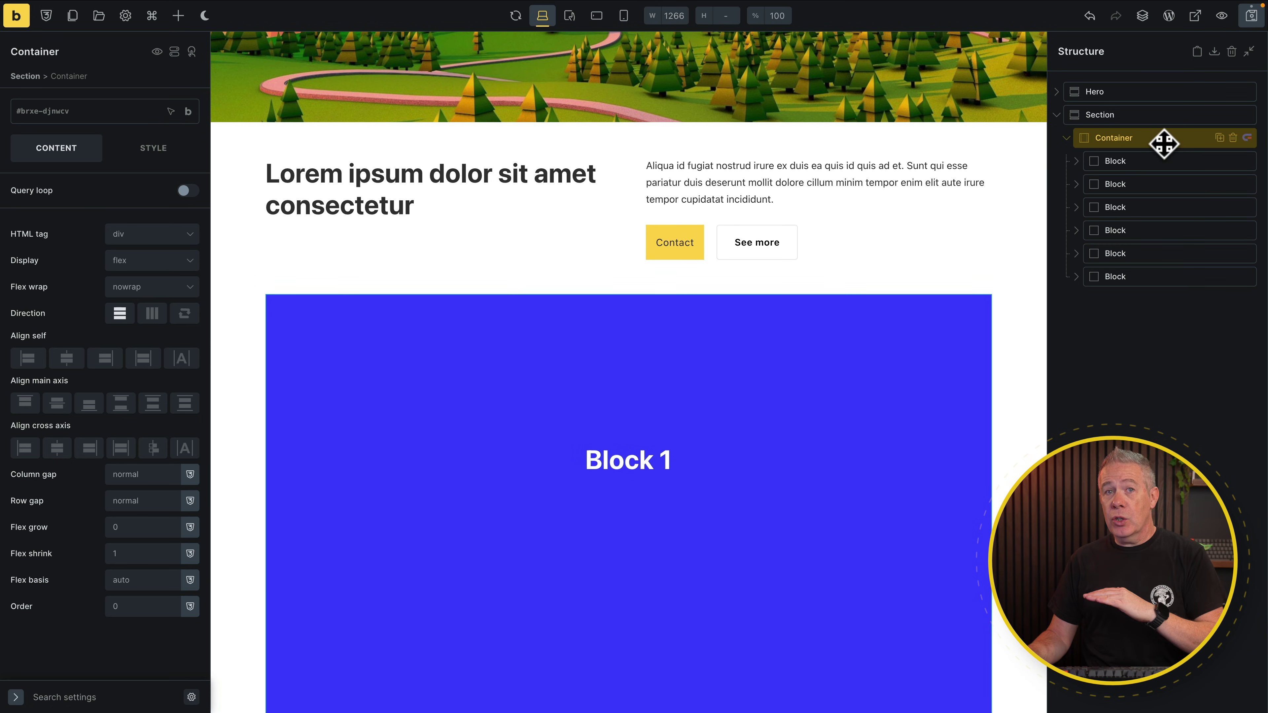
{"action": "left_click", "coordinate": [1148, 115]}
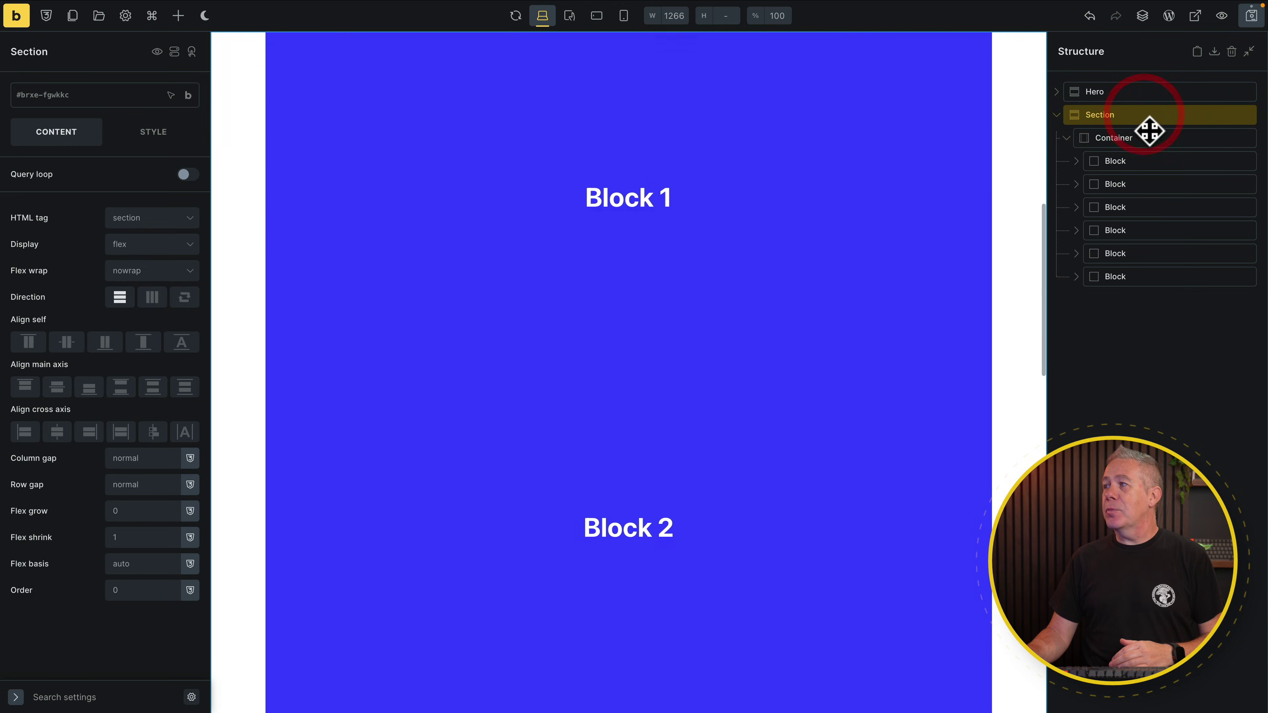
{"action": "left_click", "coordinate": [1151, 138]}
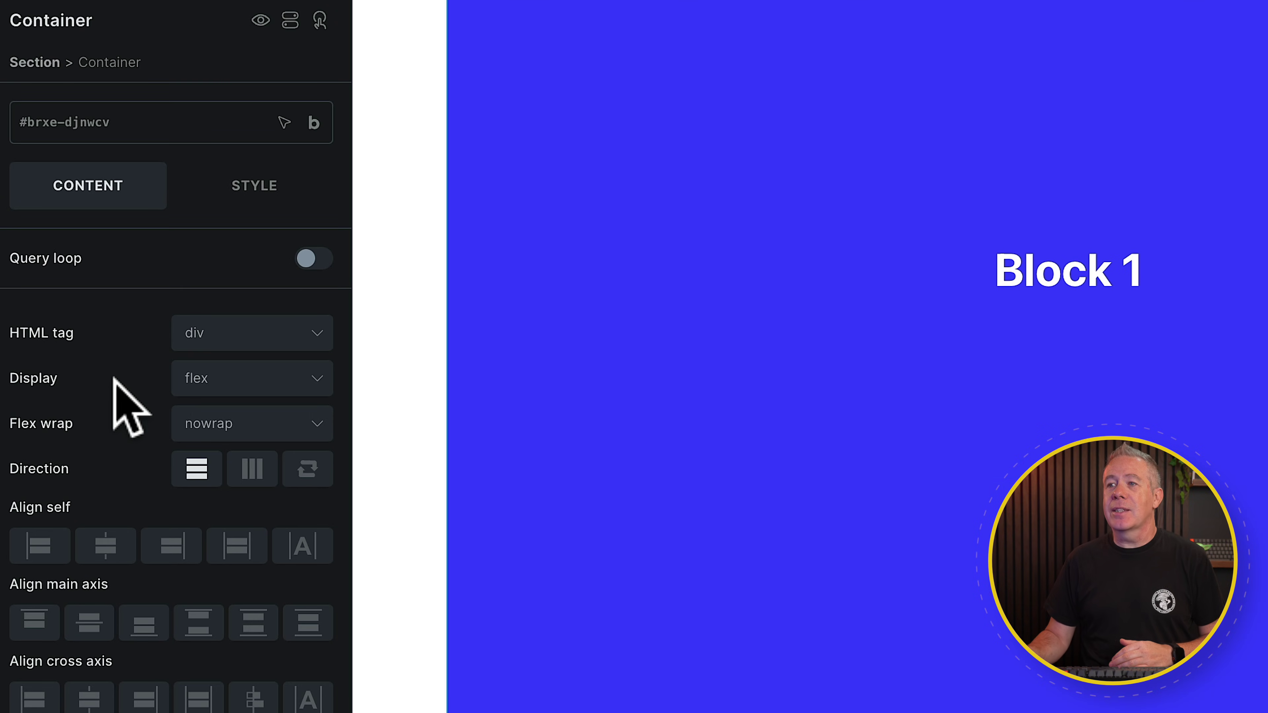
Step: Change the container's Display from flex to grid and bring up its Visual Grid Builder
{"action": "left_click", "coordinate": [223, 381]}
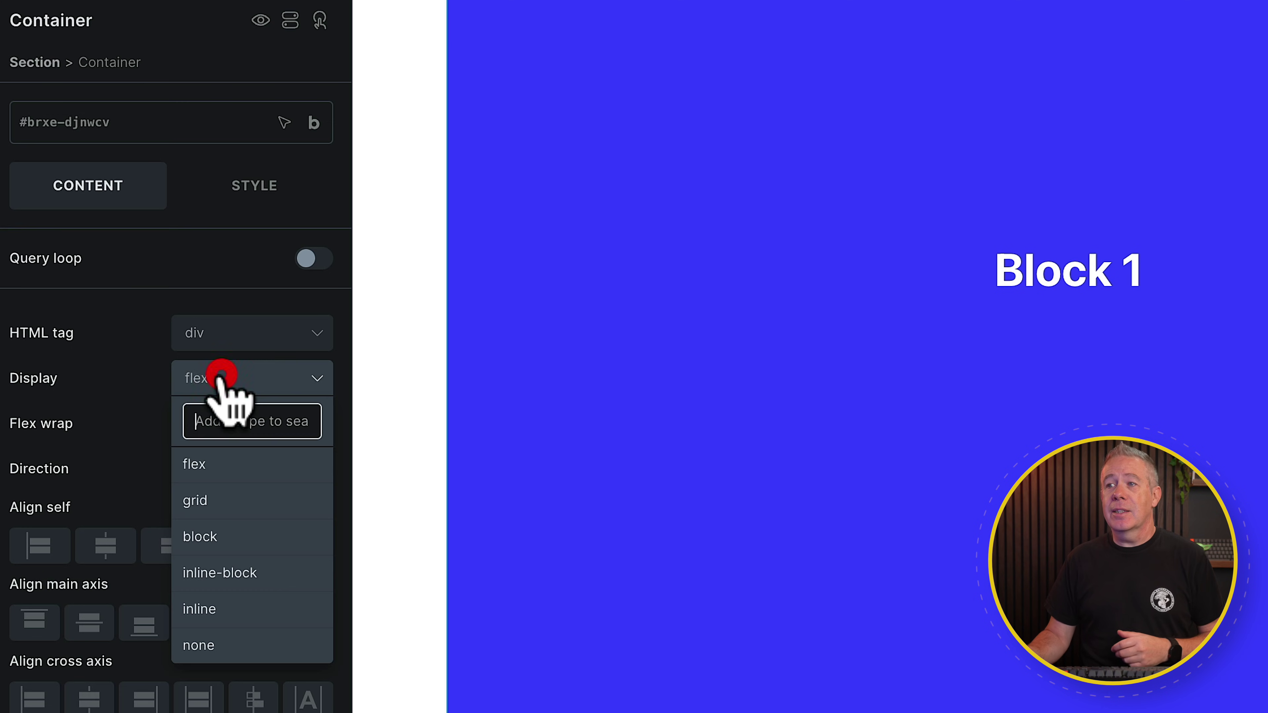
{"action": "left_click", "coordinate": [204, 501]}
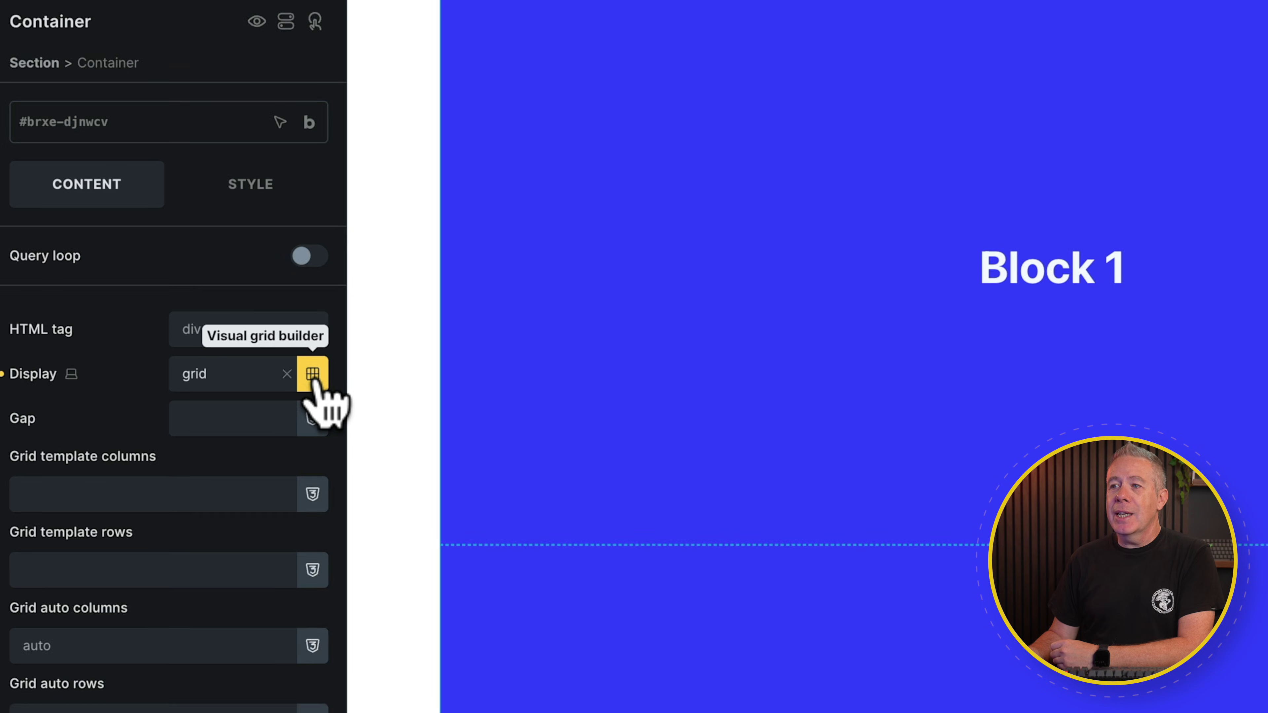
{"action": "left_click", "coordinate": [281, 346]}
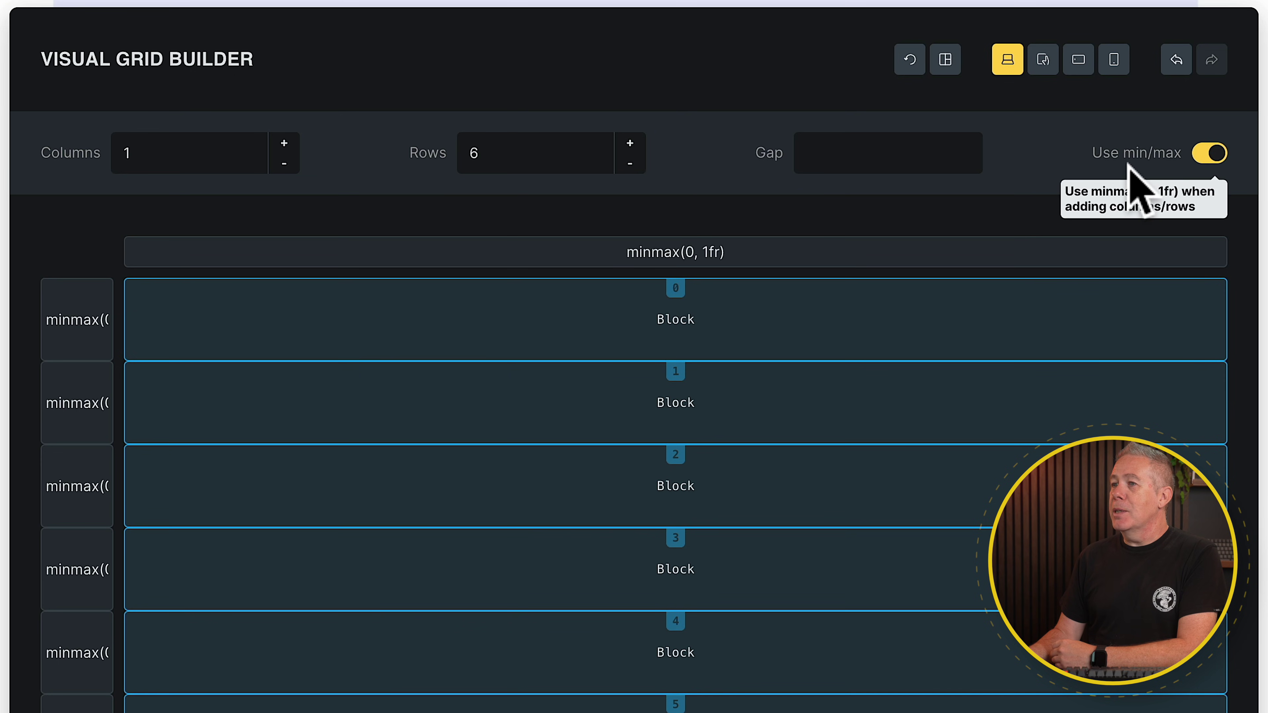
{"action": "left_click", "coordinate": [1200, 160]}
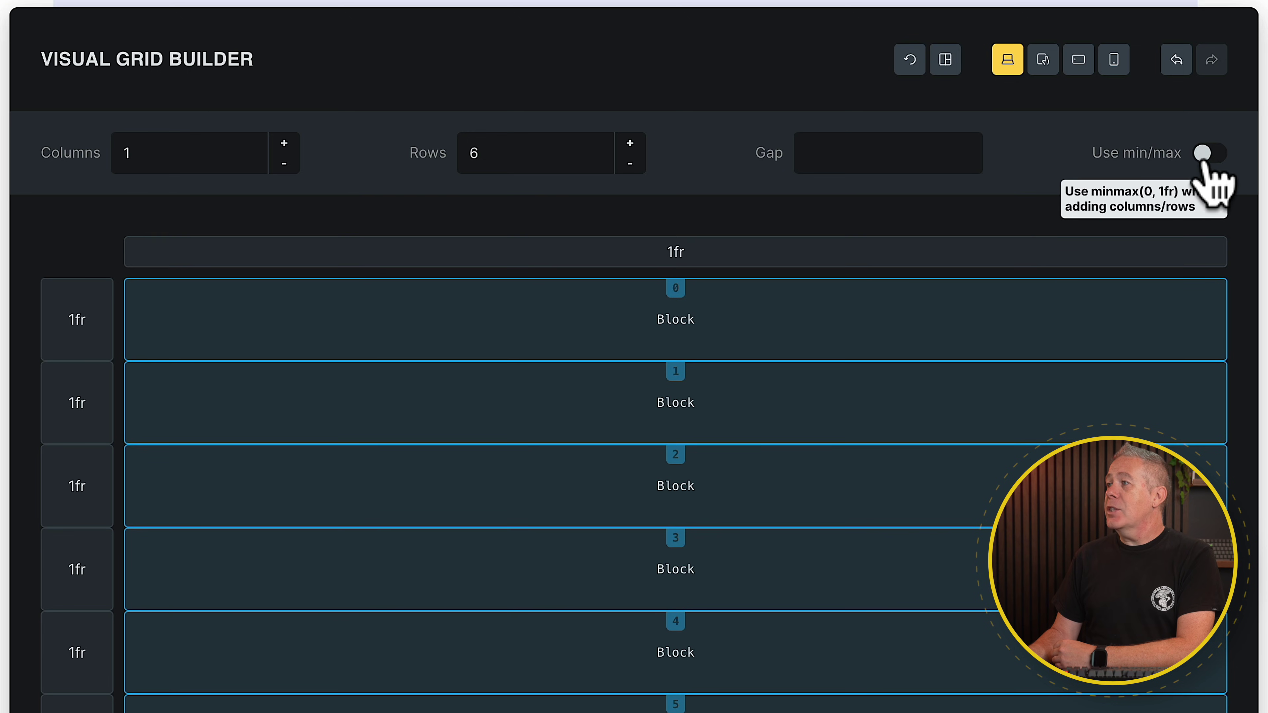
{"action": "left_click", "coordinate": [1212, 154]}
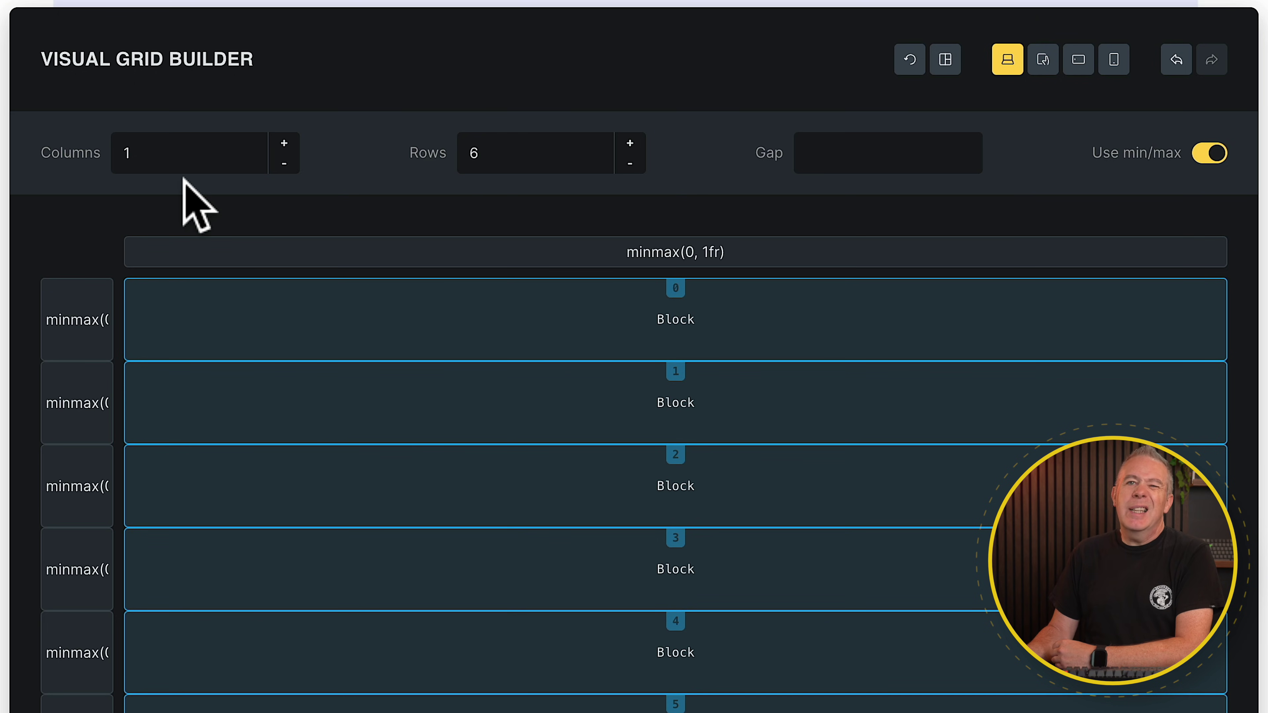
{"action": "left_click", "coordinate": [166, 159]}
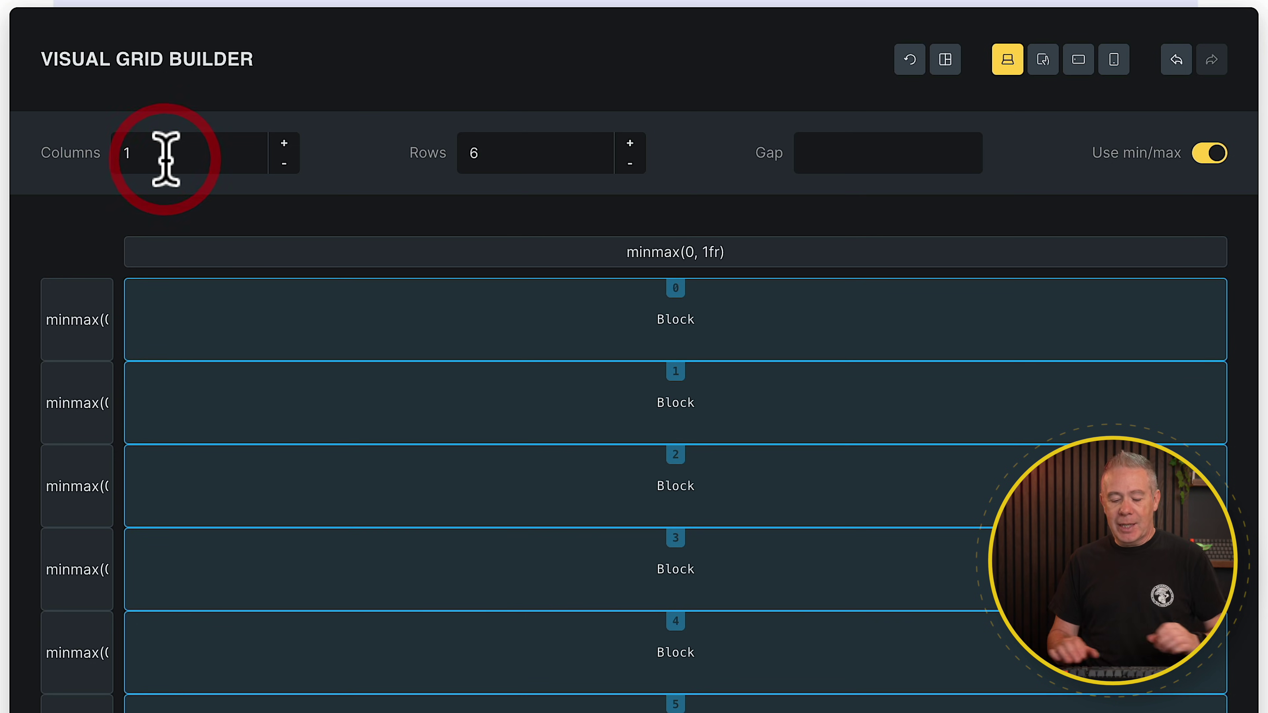
Step: Enter 3 for Columns and 2 for Rows in the Visual Grid Builder, ready to set the gap
{"action": "key", "text": "BackSpace"}
{"action": "type", "text": "3"}
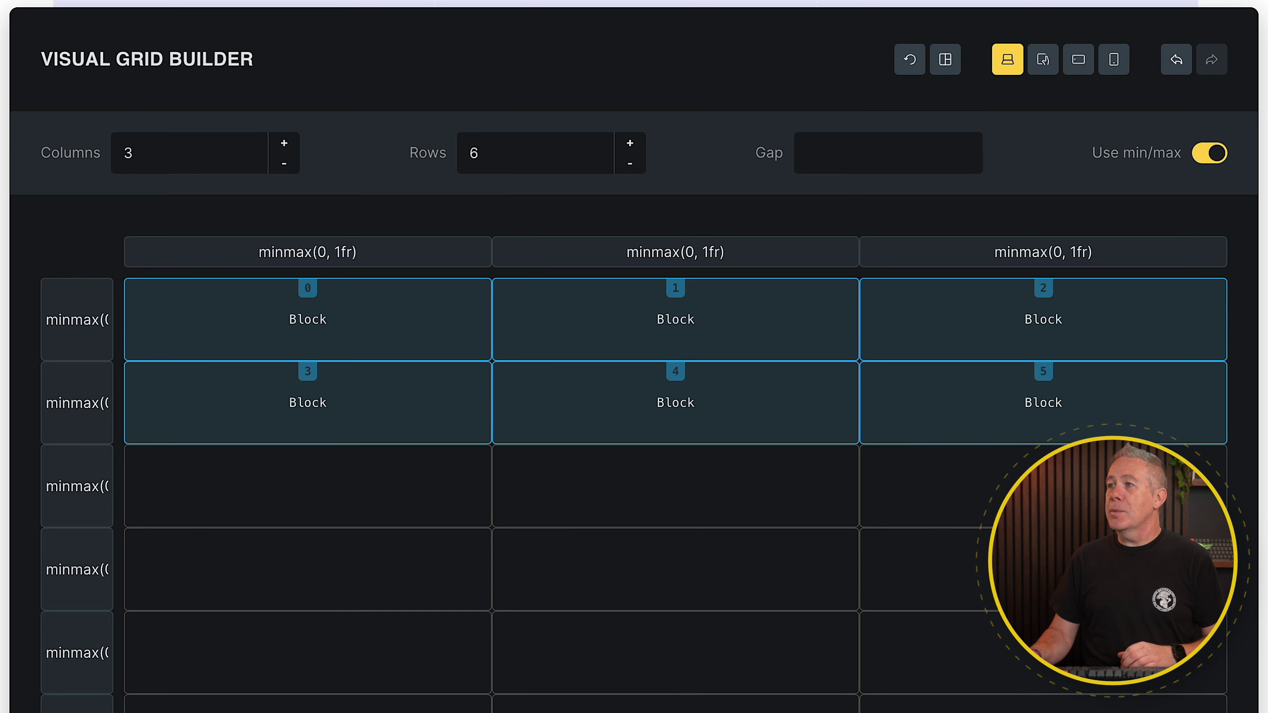
{"action": "double_click", "coordinate": [459, 151]}
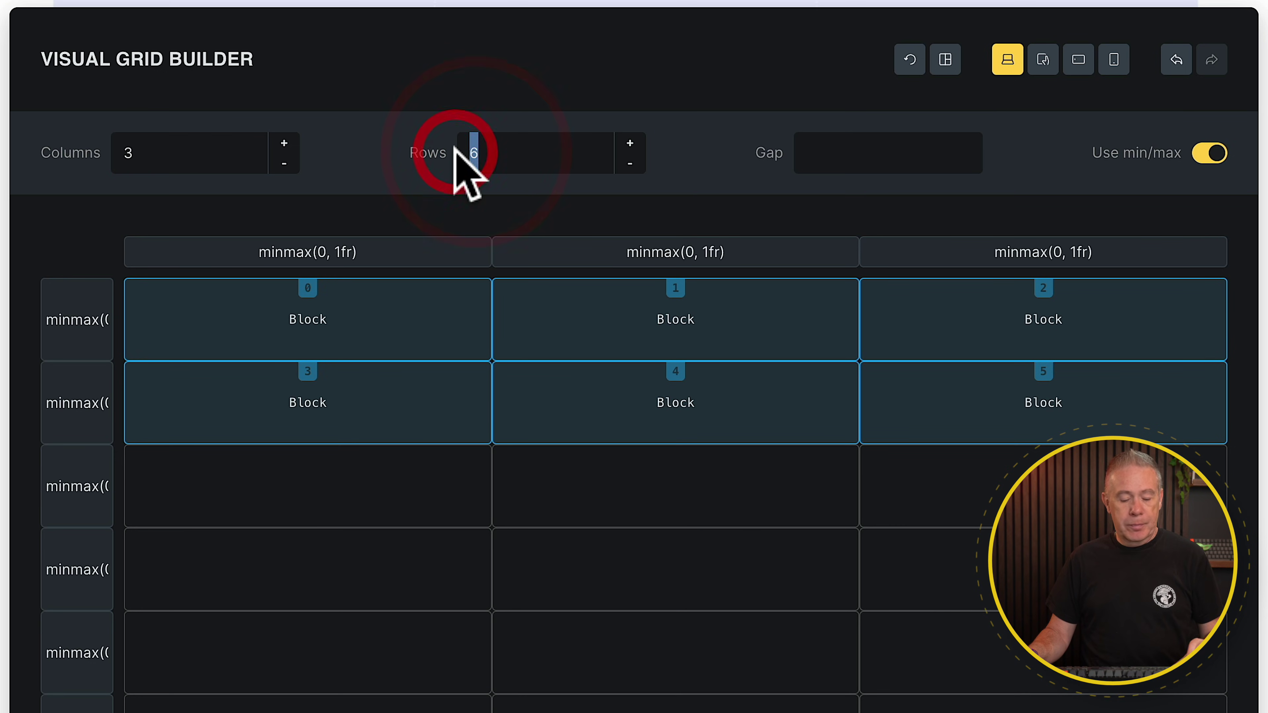
{"action": "type", "text": "2"}
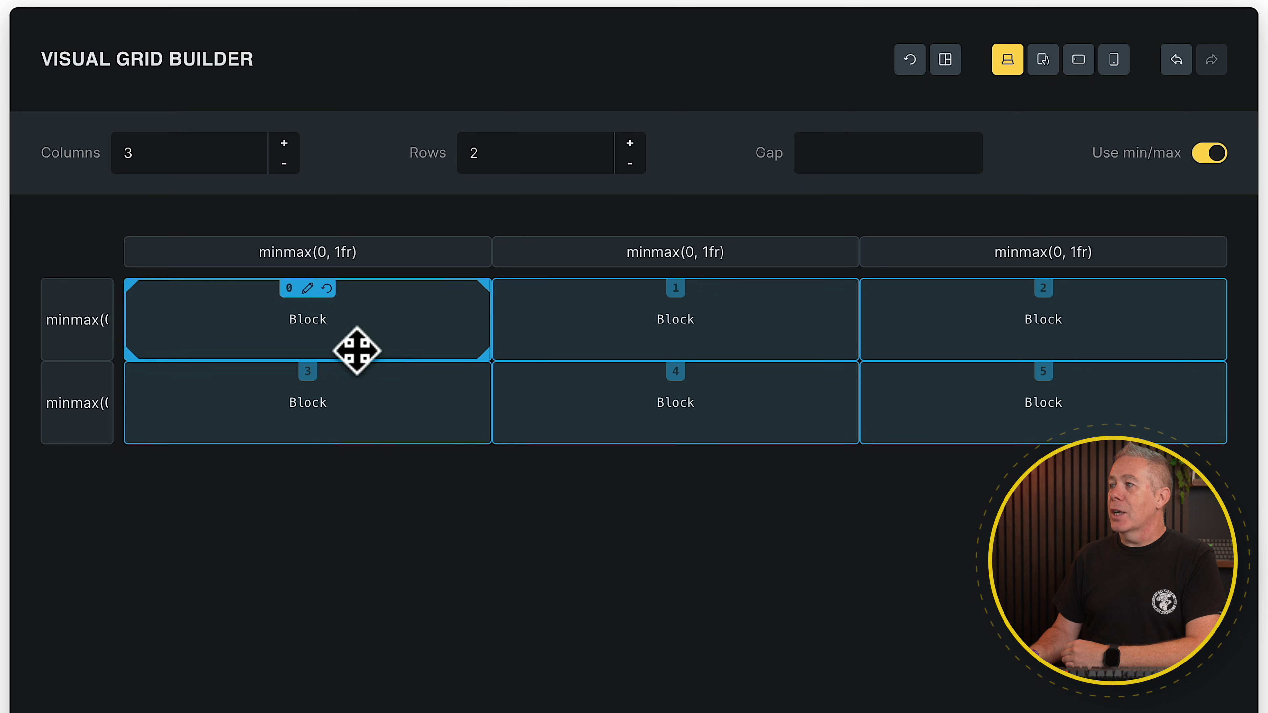
{"action": "left_click", "coordinate": [841, 153]}
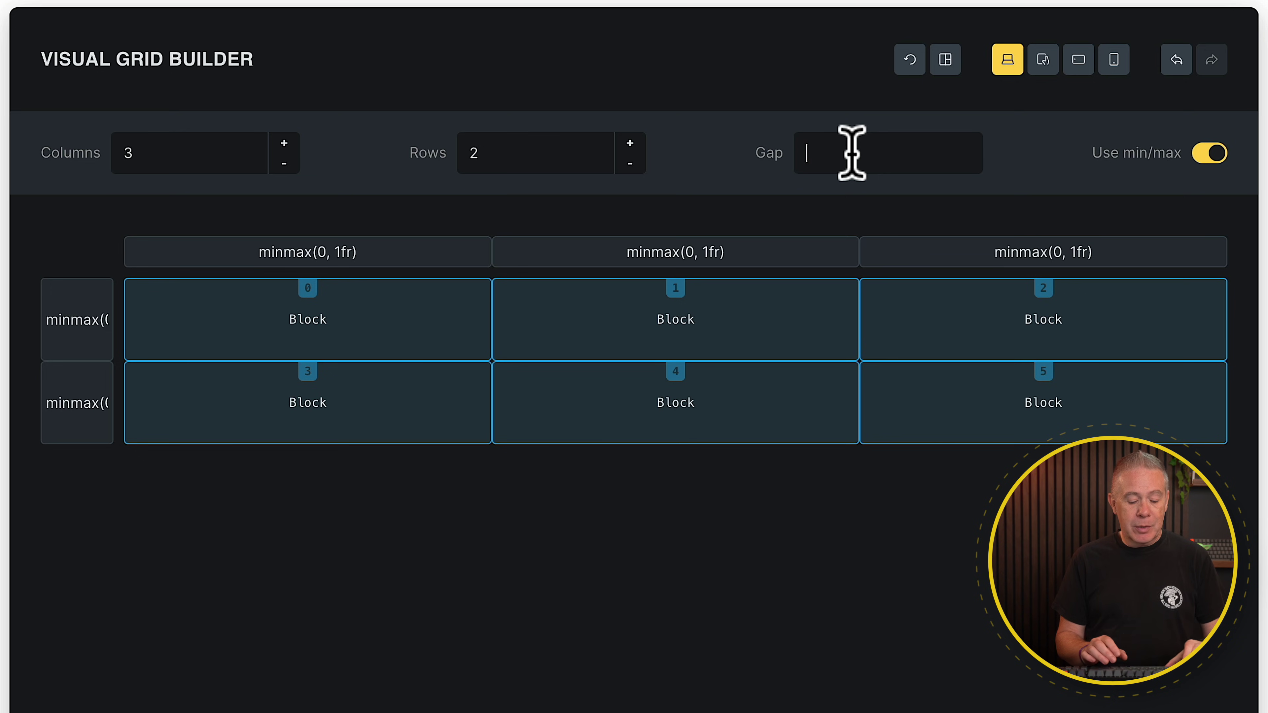
Step: Apply a 2rem gap, then step through the breakpoints, ending on tablet portrait
{"action": "type", "text": "2rem"}
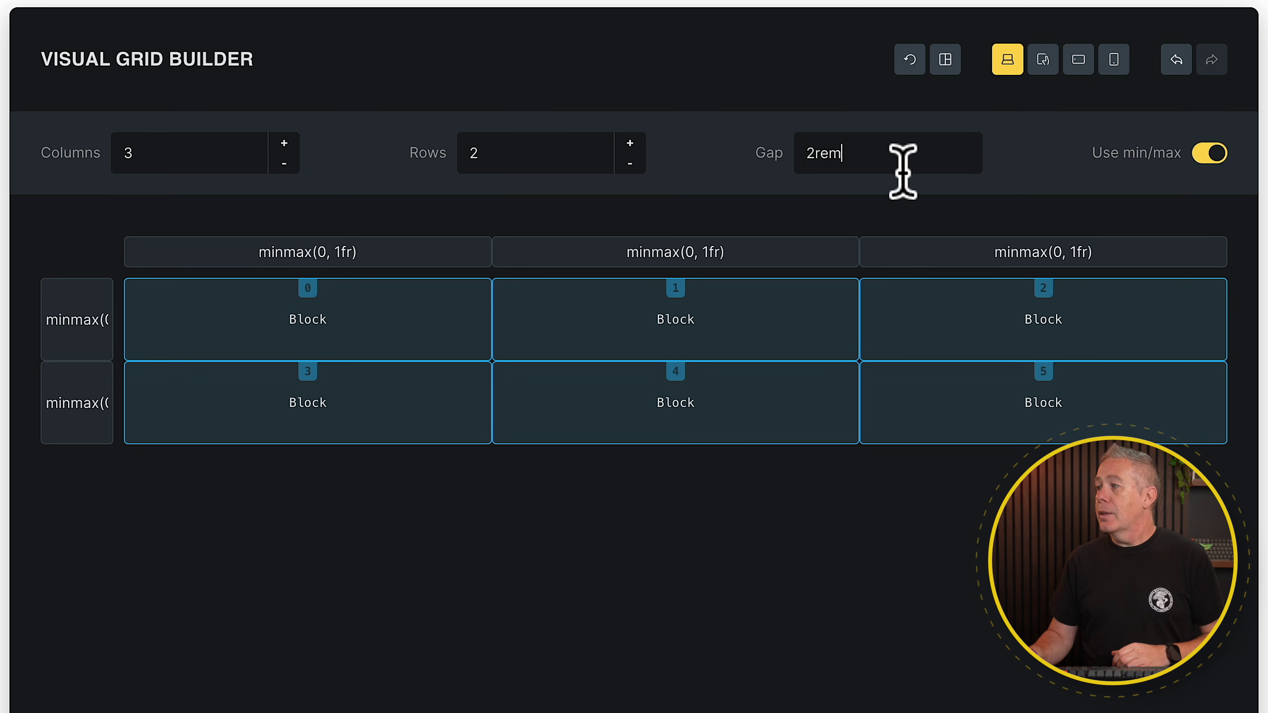
{"action": "key", "text": "Return"}
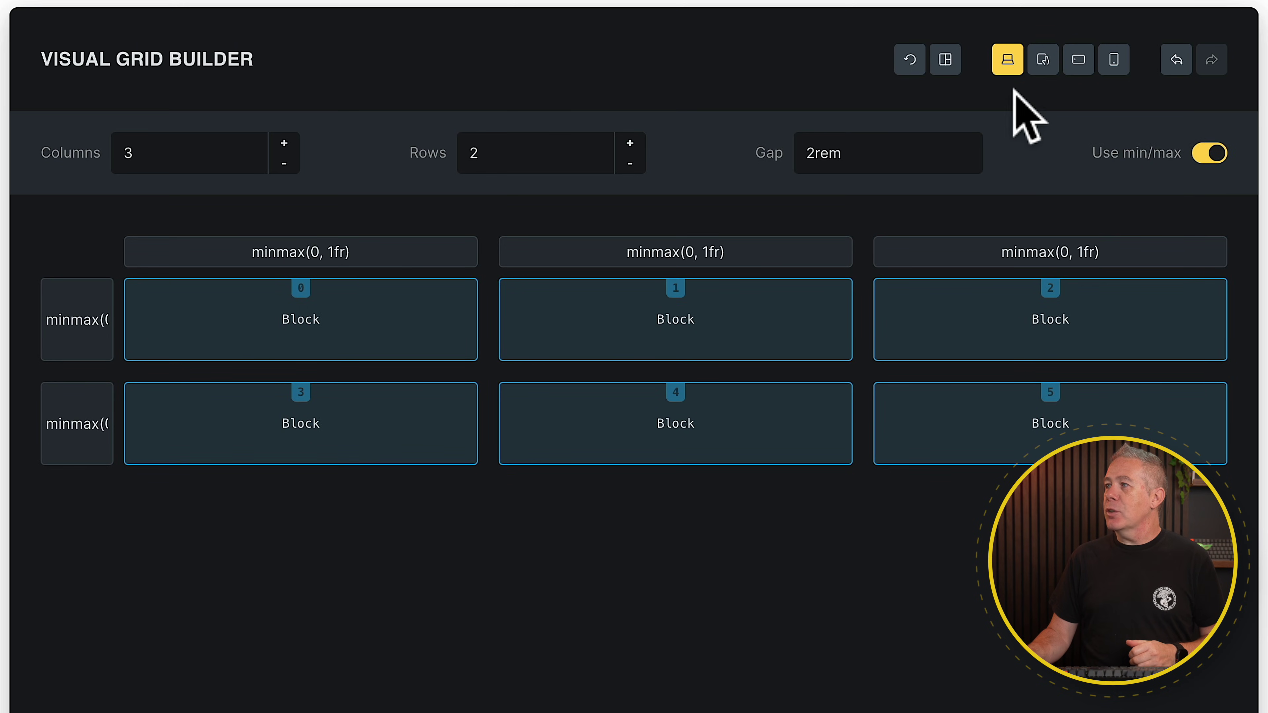
{"action": "left_click", "coordinate": [1043, 60]}
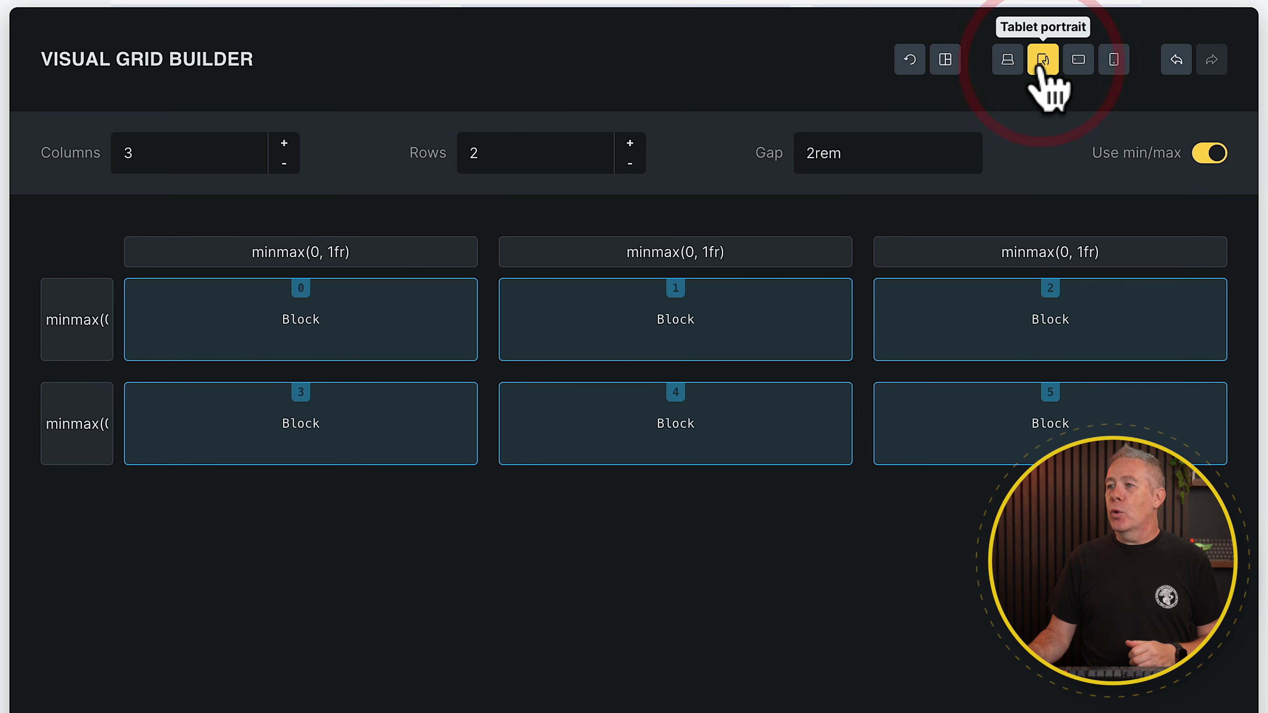
{"action": "left_click", "coordinate": [1077, 64]}
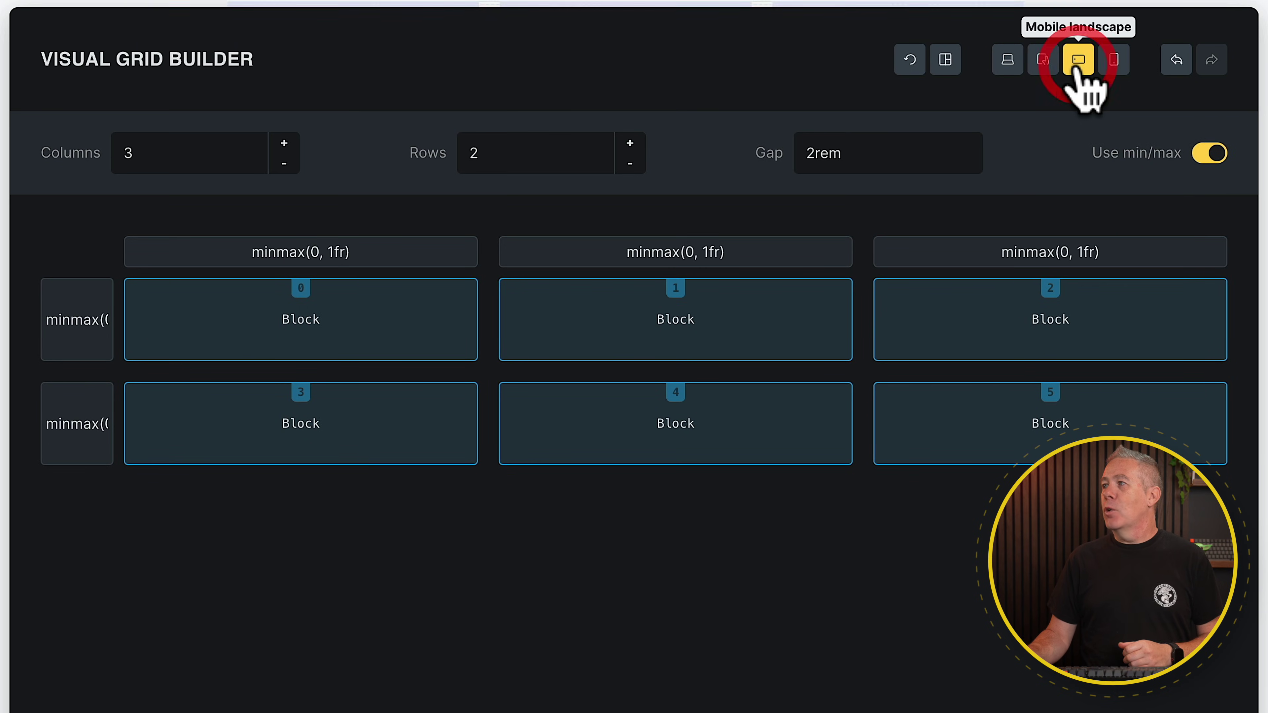
{"action": "left_click", "coordinate": [1116, 67]}
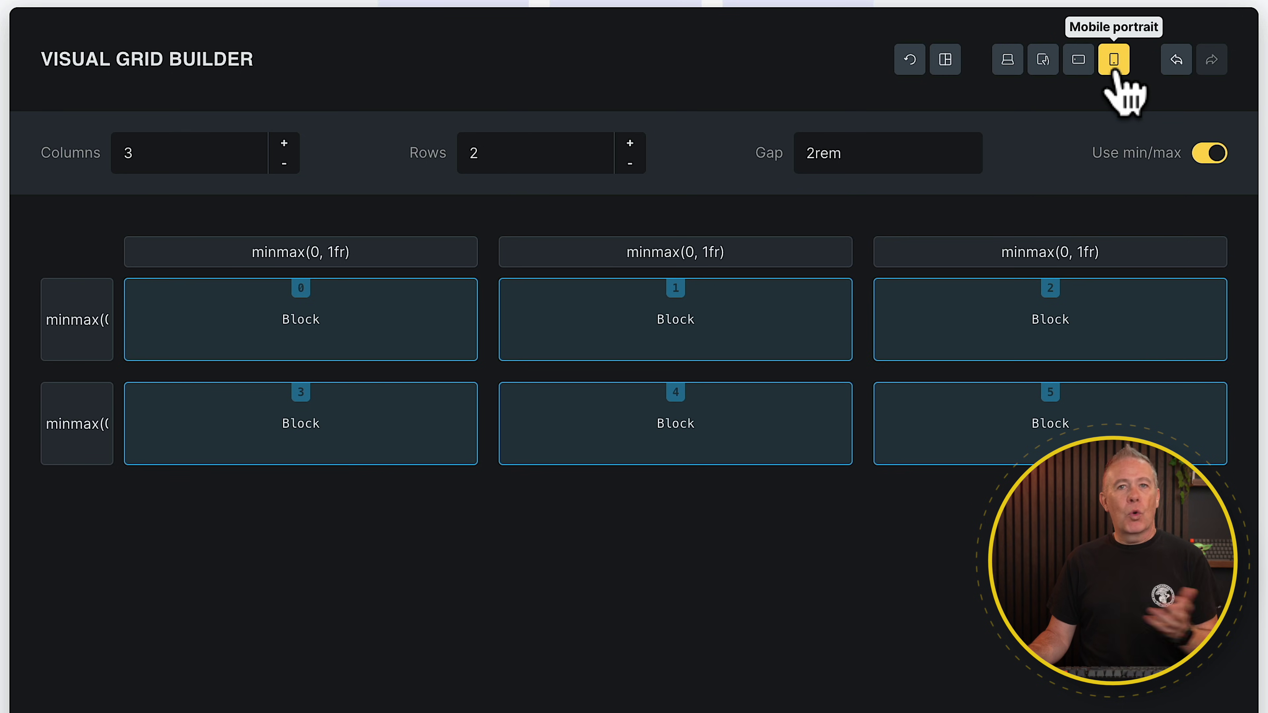
{"action": "left_click", "coordinate": [1009, 65]}
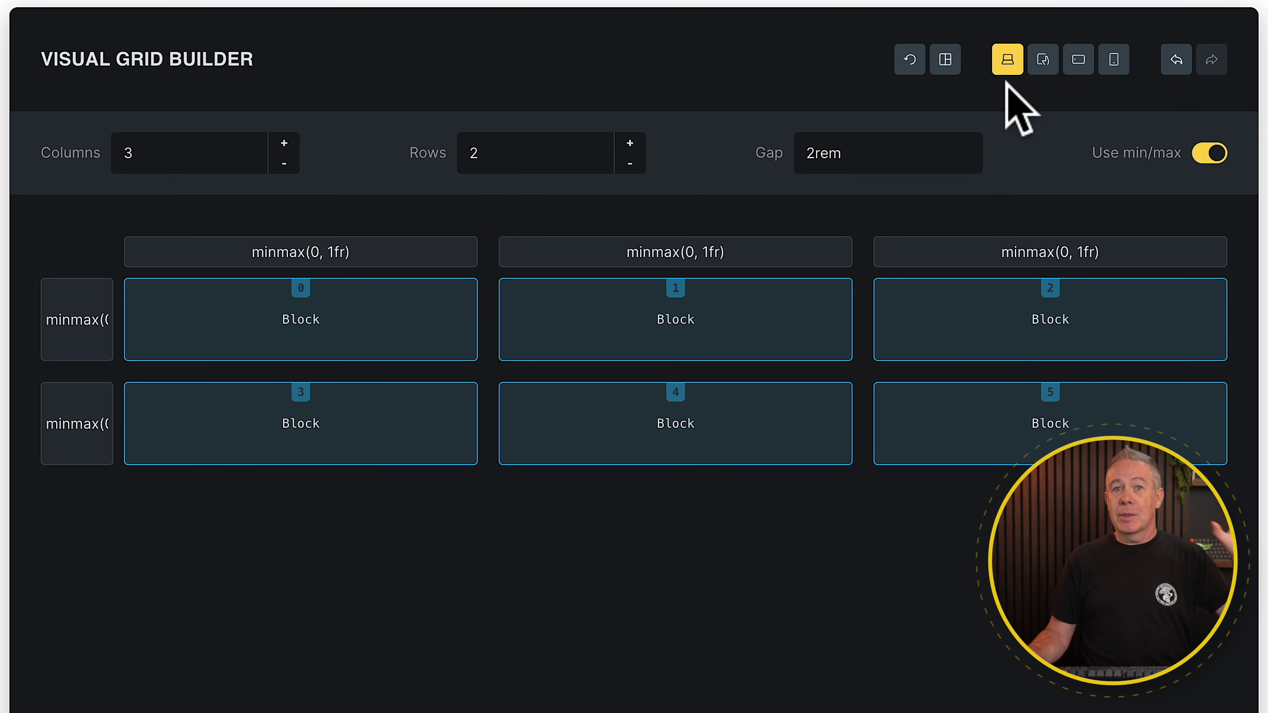
{"action": "left_click", "coordinate": [1040, 70]}
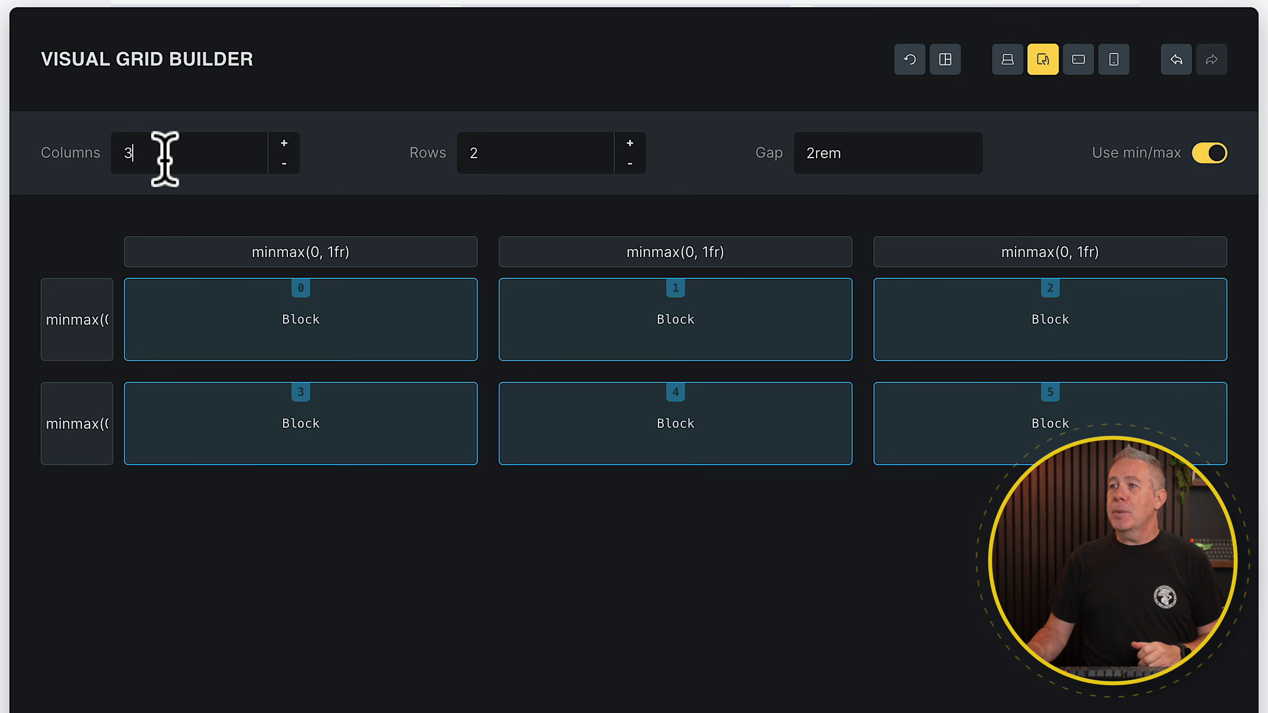
Step: Set tablet portrait to 2 columns and compare against the desktop and mobile previews
{"action": "left_click_drag", "start_coordinate": [164, 162], "coordinate": [119, 159]}
{"action": "type", "text": "2"}
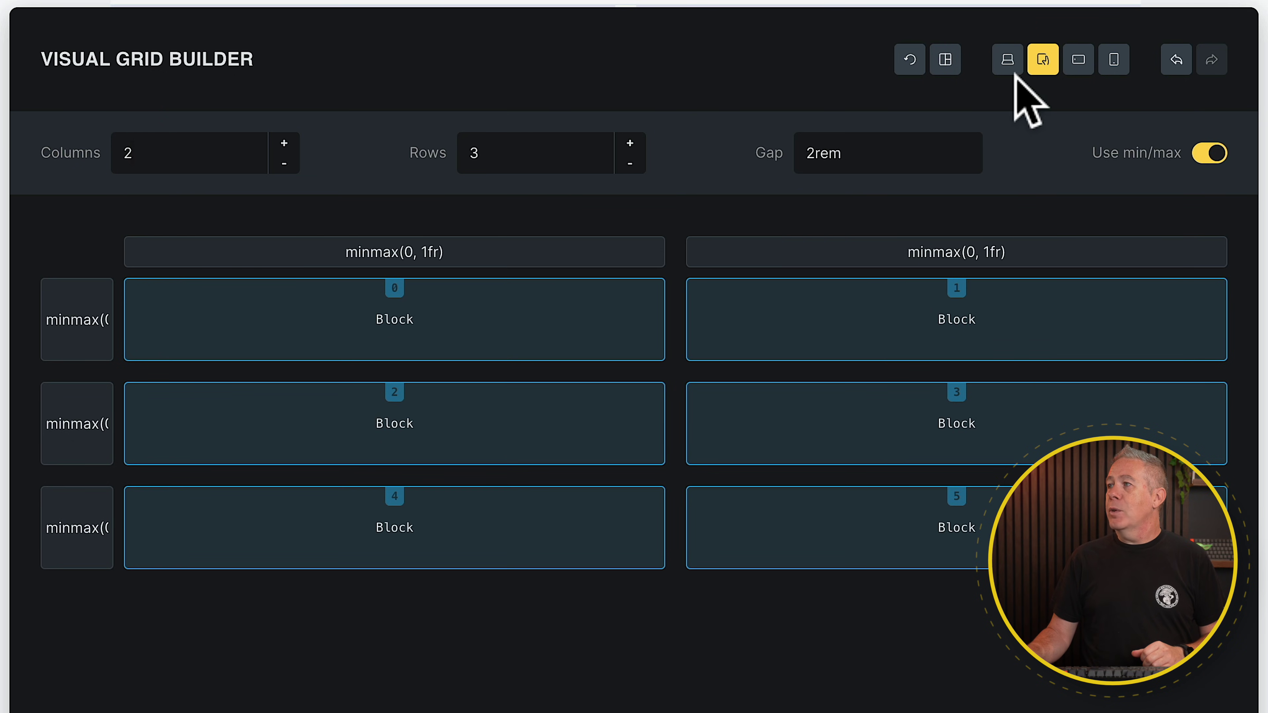
{"action": "left_click", "coordinate": [1007, 67]}
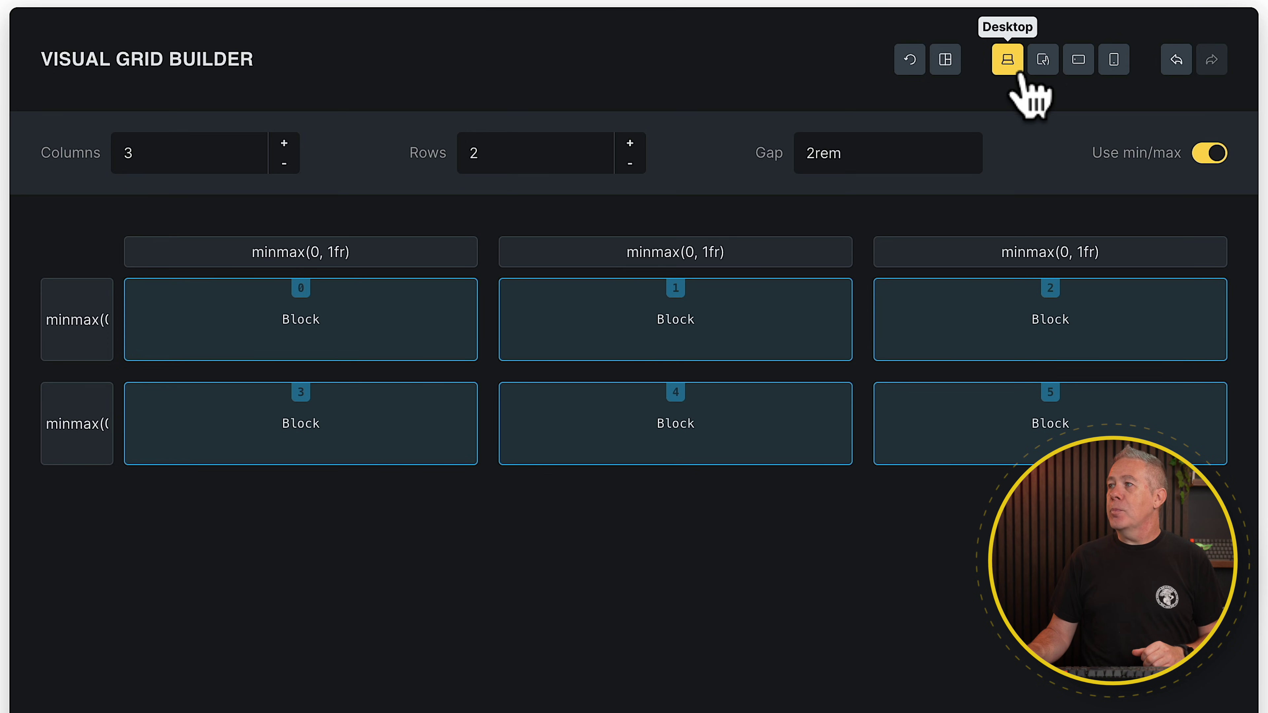
{"action": "left_click", "coordinate": [1041, 67]}
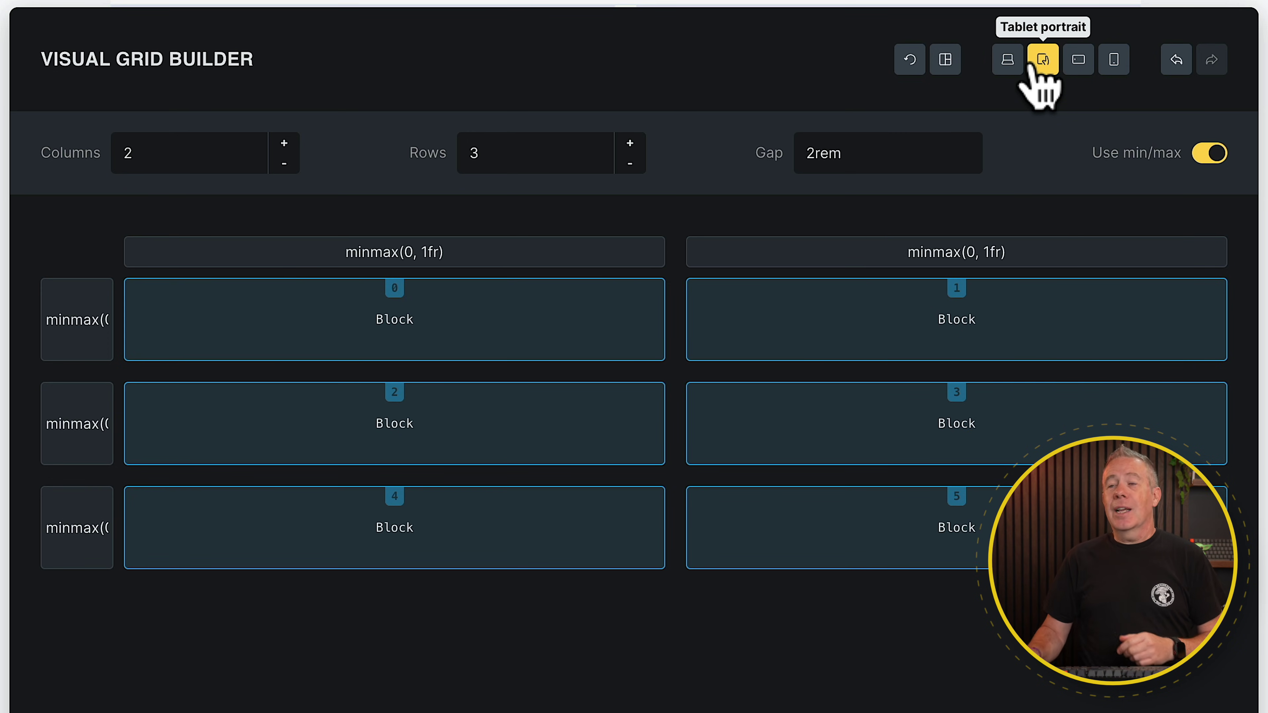
{"action": "left_click", "coordinate": [1079, 62]}
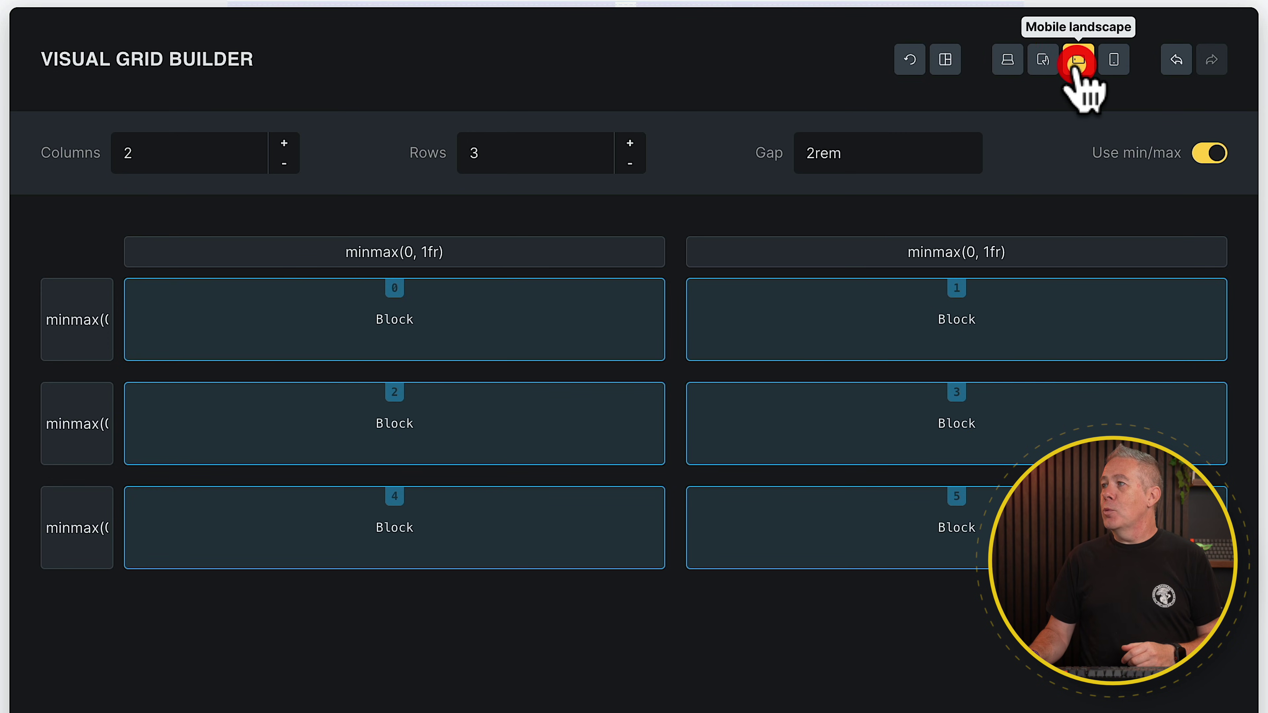
{"action": "left_click", "coordinate": [1107, 70]}
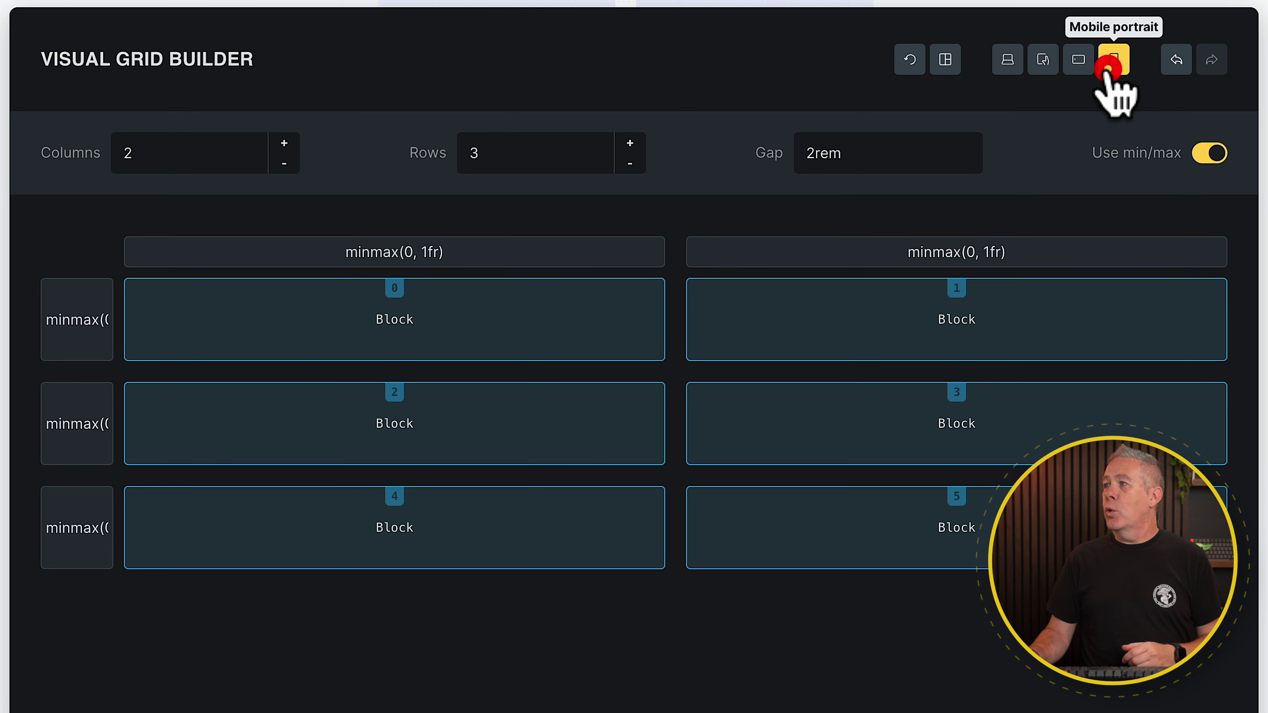
{"action": "left_click", "coordinate": [1043, 70]}
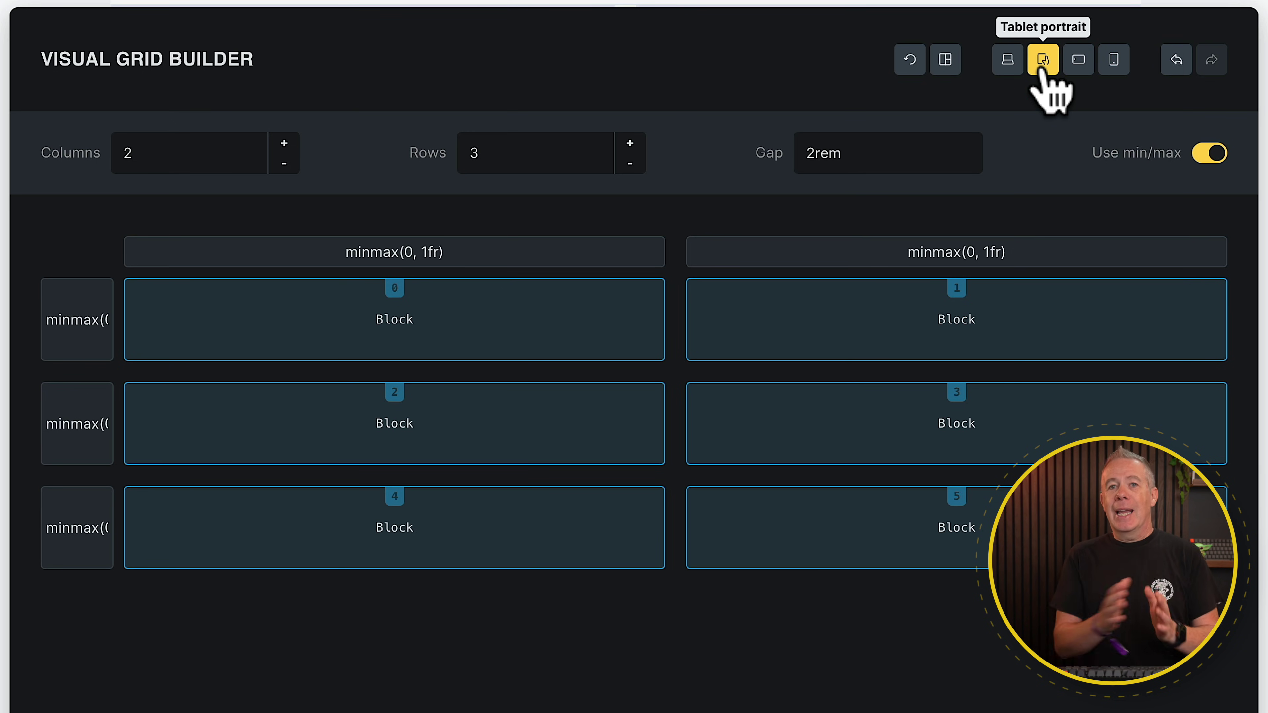
Step: Set mobile landscape to 1 column and verify desktop, tablet and mobile layouts
{"action": "left_click", "coordinate": [1078, 61]}
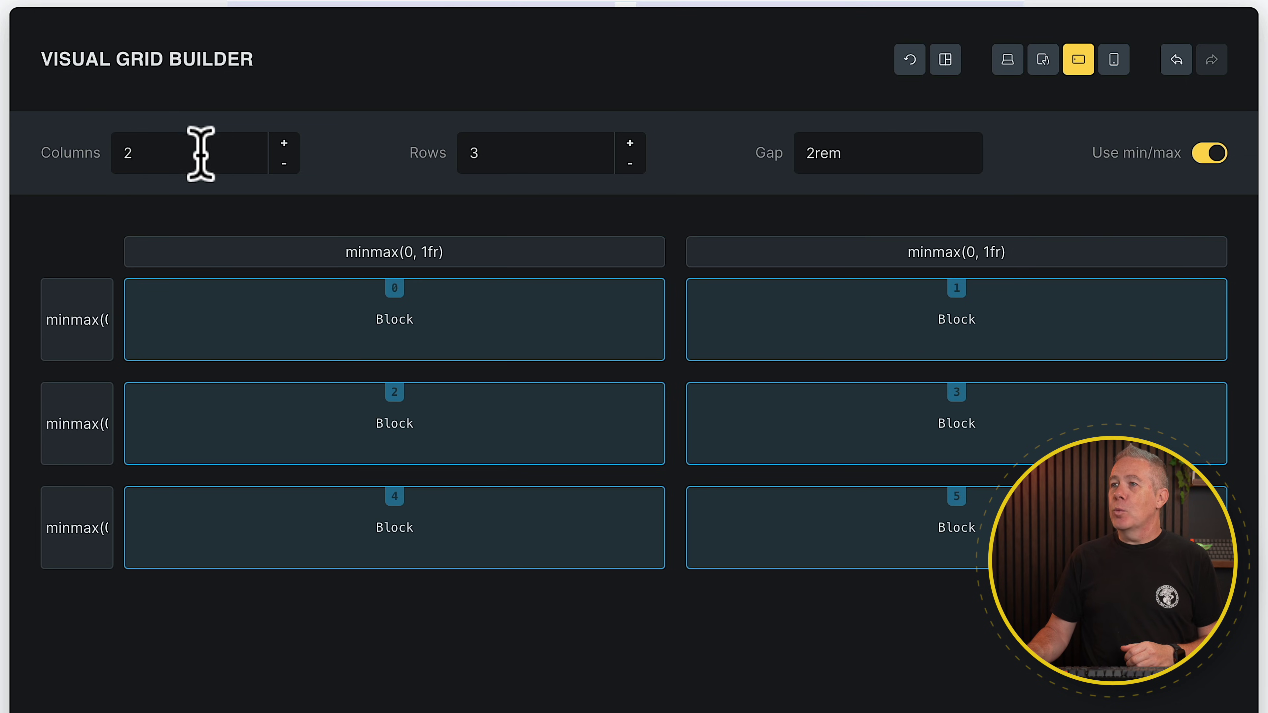
{"action": "left_click", "coordinate": [119, 153]}
{"action": "type", "text": "1"}
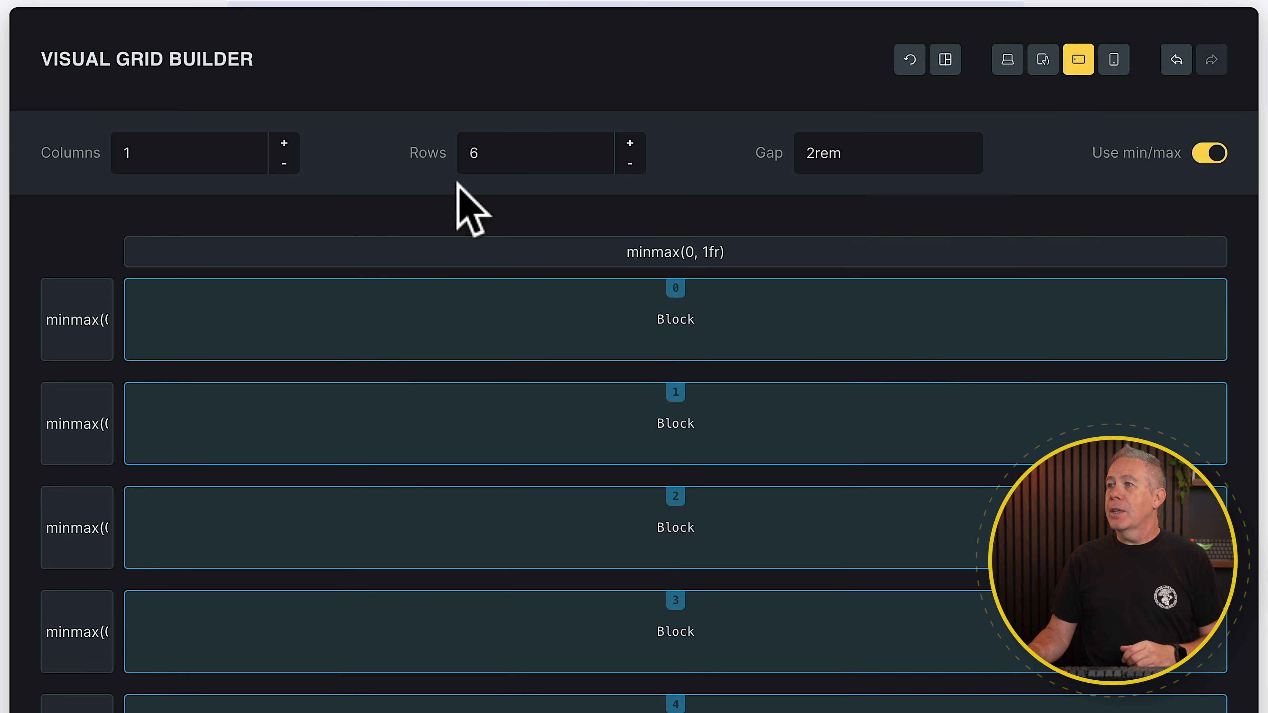
{"action": "left_click", "coordinate": [1008, 62]}
{"action": "left_click", "coordinate": [1042, 63]}
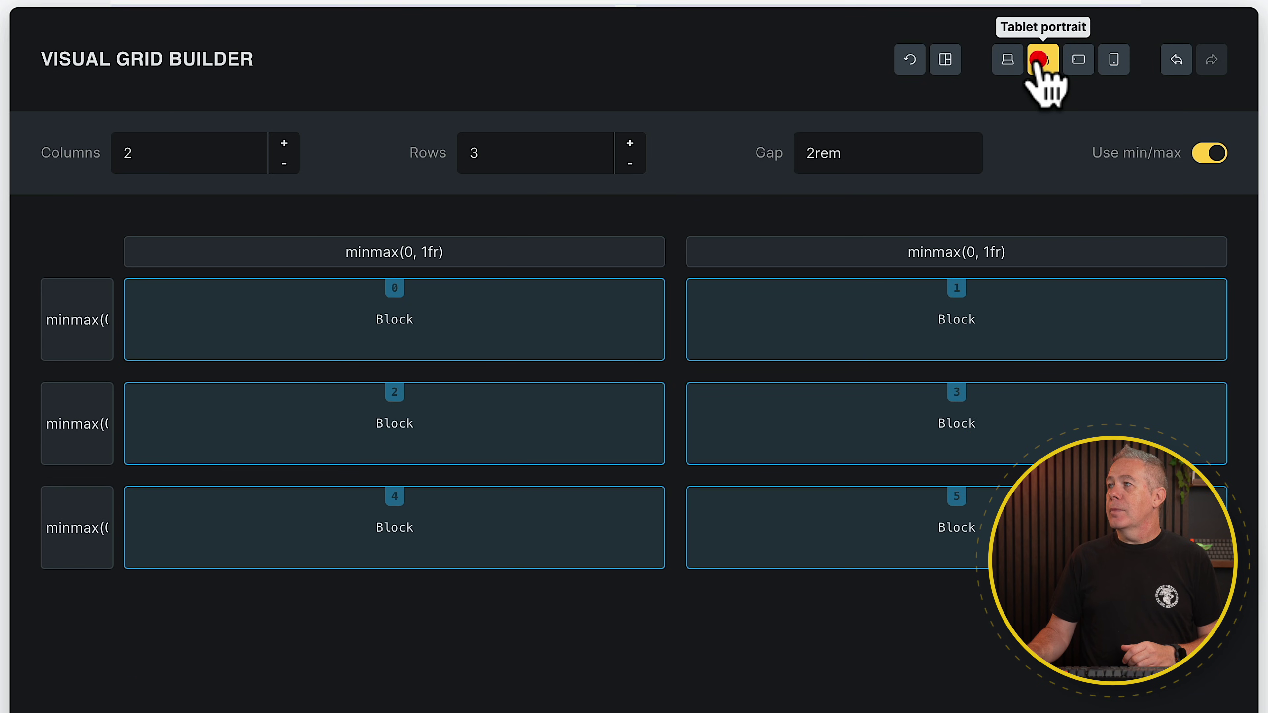
{"action": "left_click", "coordinate": [1078, 61]}
{"action": "left_click", "coordinate": [1113, 61]}
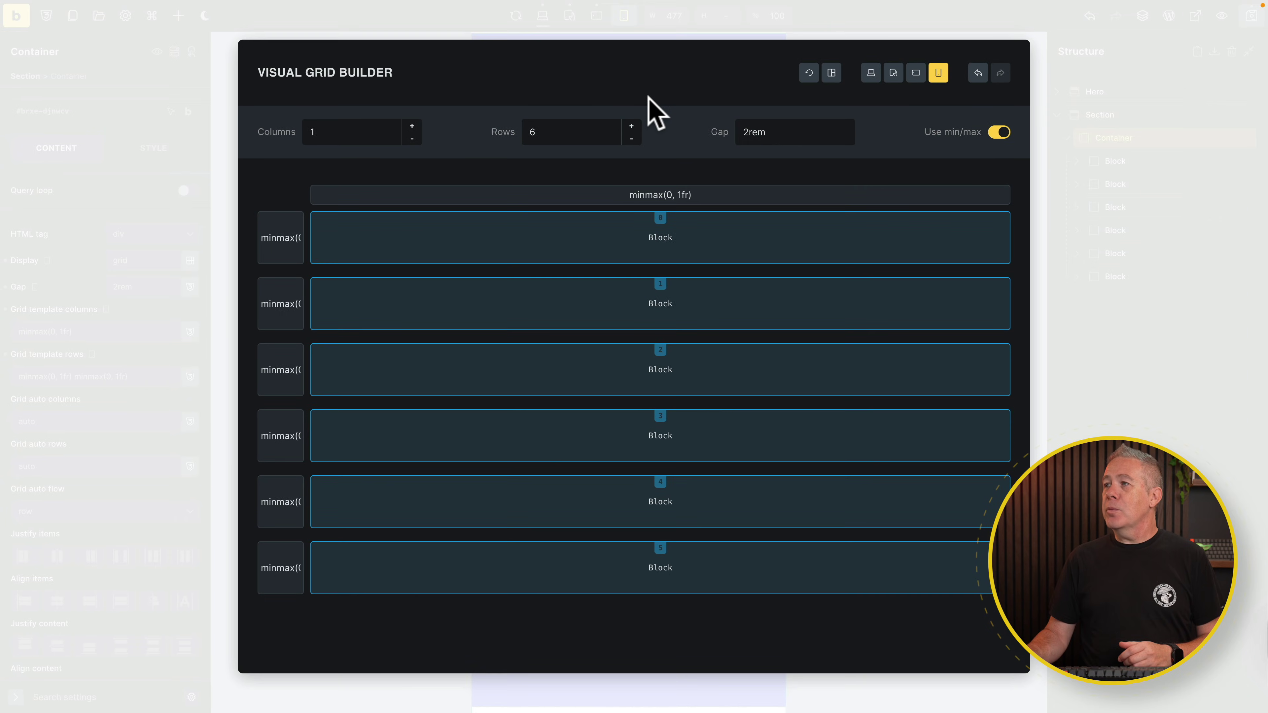
Step: Close the grid builder and preview the page at desktop, tablet portrait, mobile landscape and mobile portrait widths
{"action": "left_click", "coordinate": [1070, 232]}
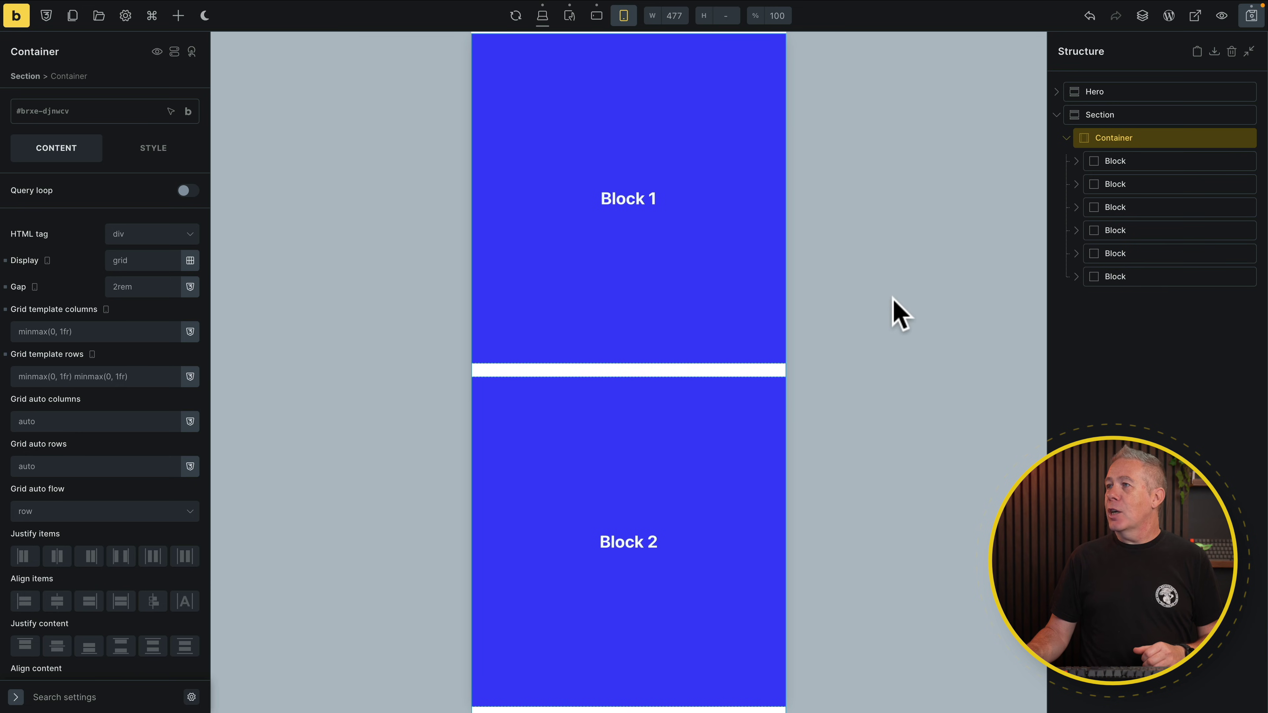
{"action": "left_click", "coordinate": [543, 16]}
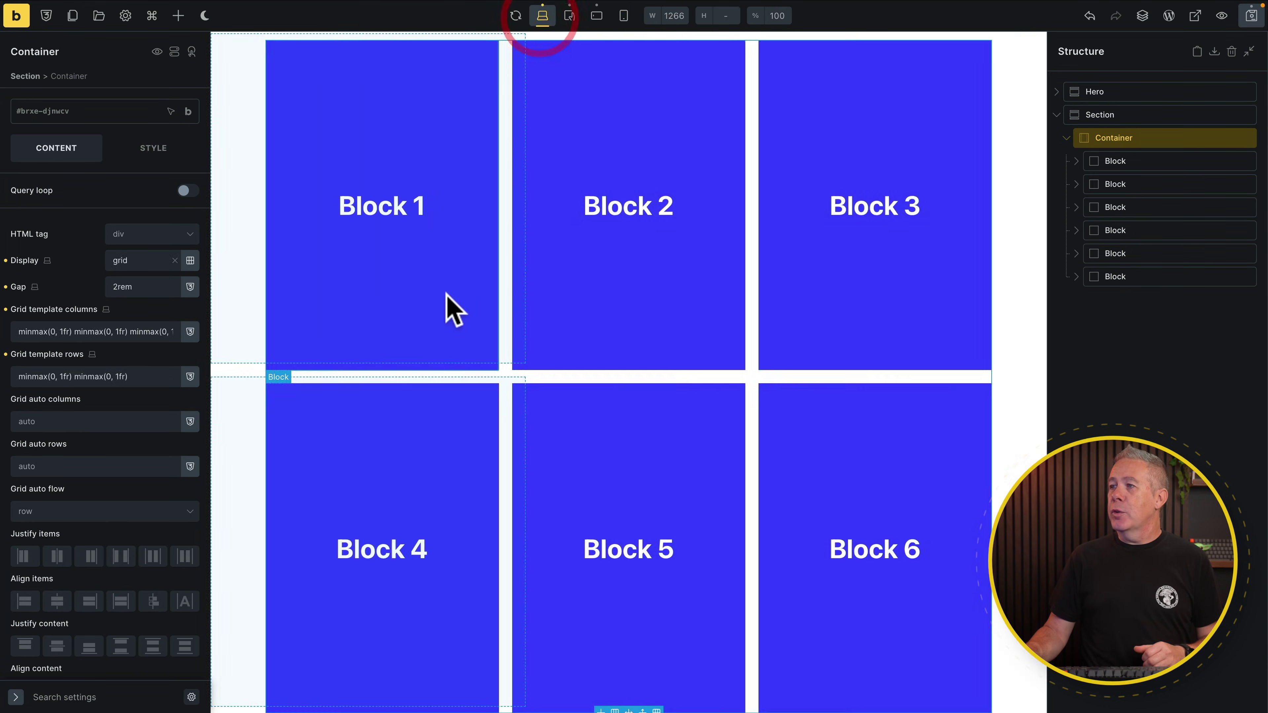
{"action": "scroll", "coordinate": [440, 310], "scroll_direction": "up", "scroll_amount": 2}
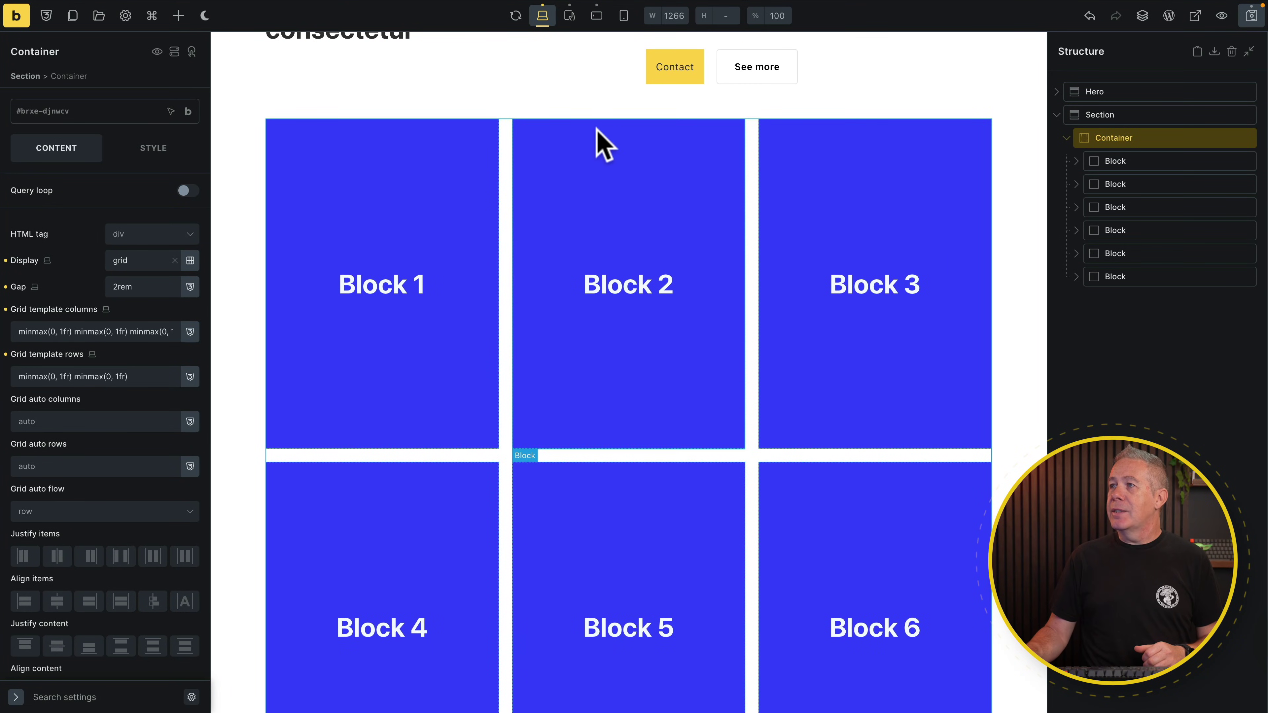
{"action": "left_click", "coordinate": [569, 16]}
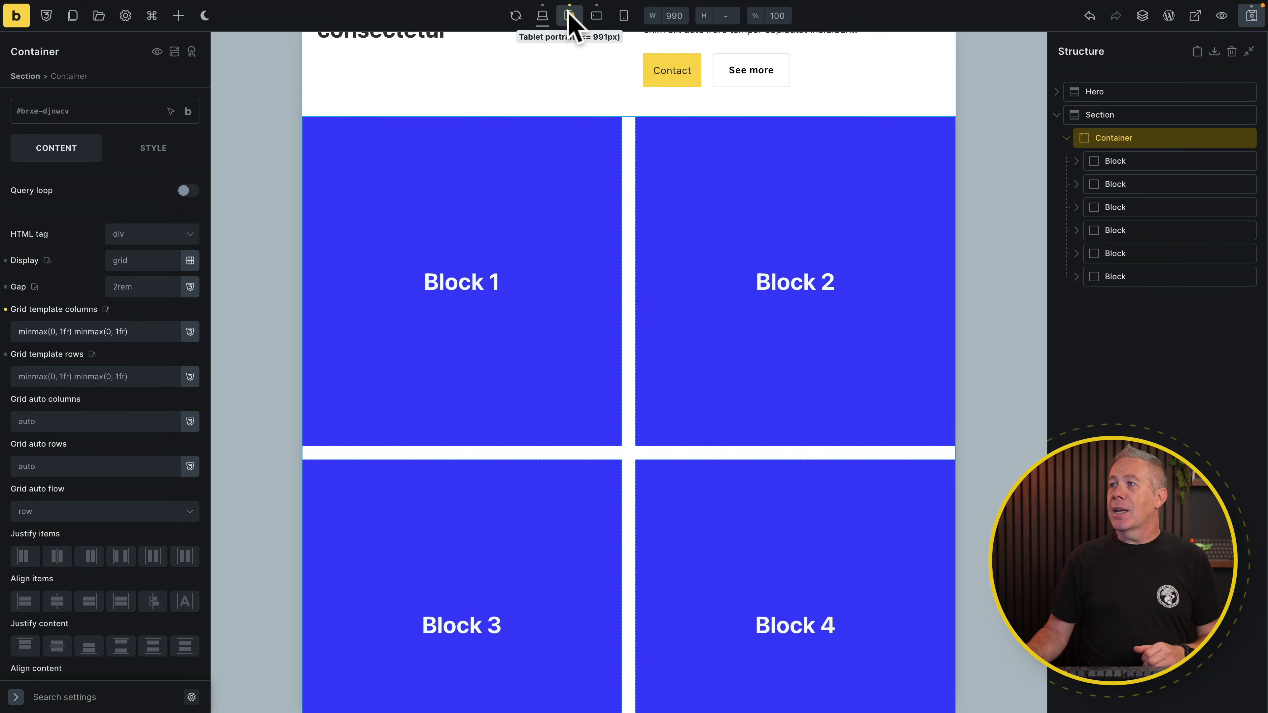
{"action": "left_click", "coordinate": [597, 16]}
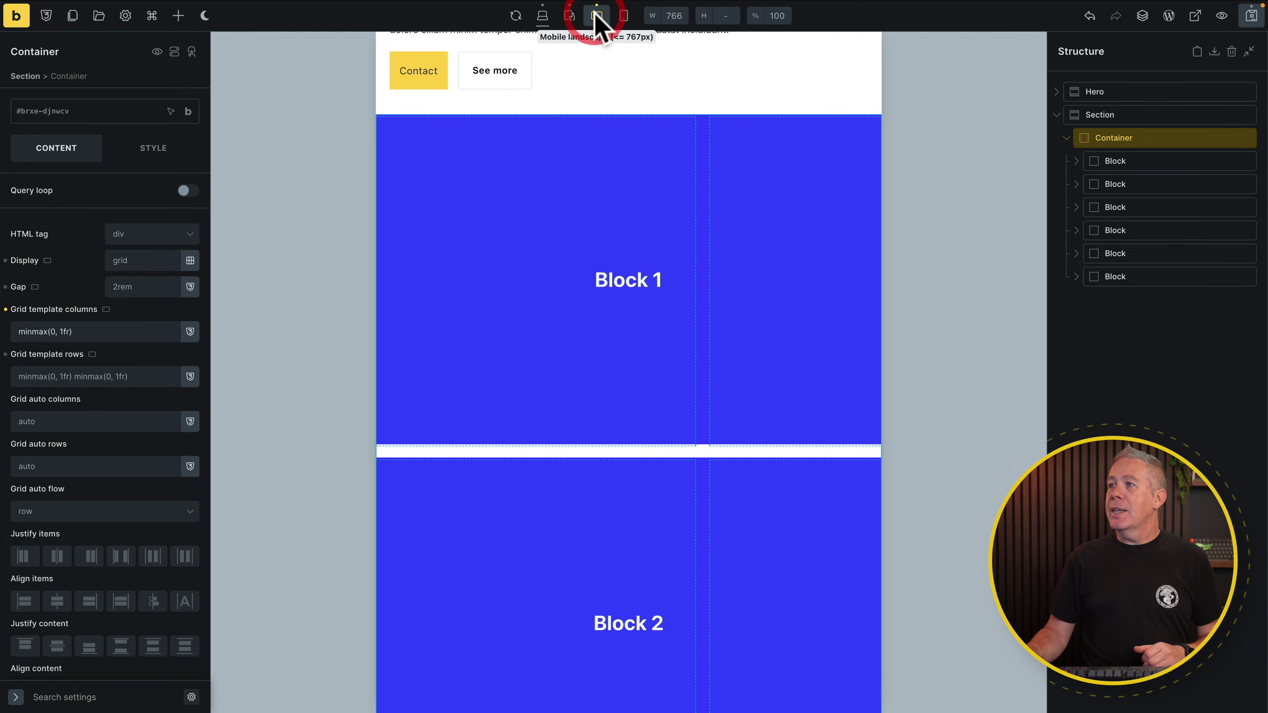
{"action": "left_click", "coordinate": [624, 16]}
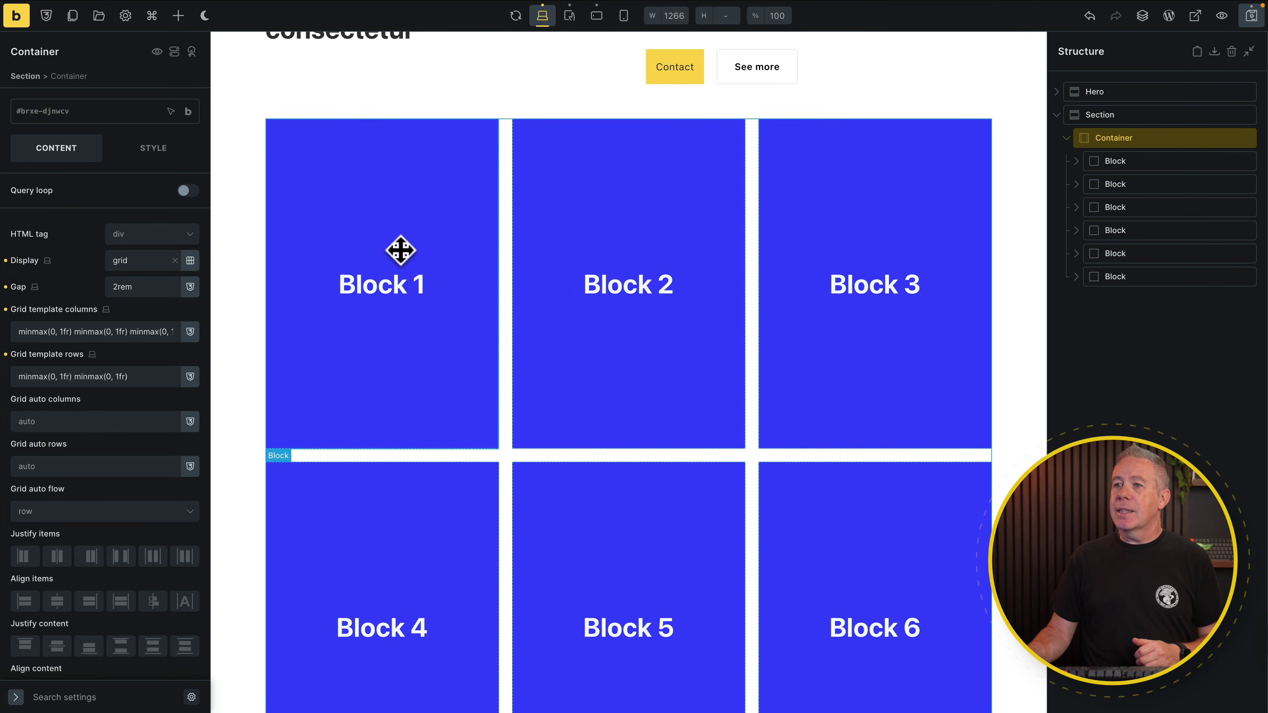
{"action": "left_click", "coordinate": [190, 262]}
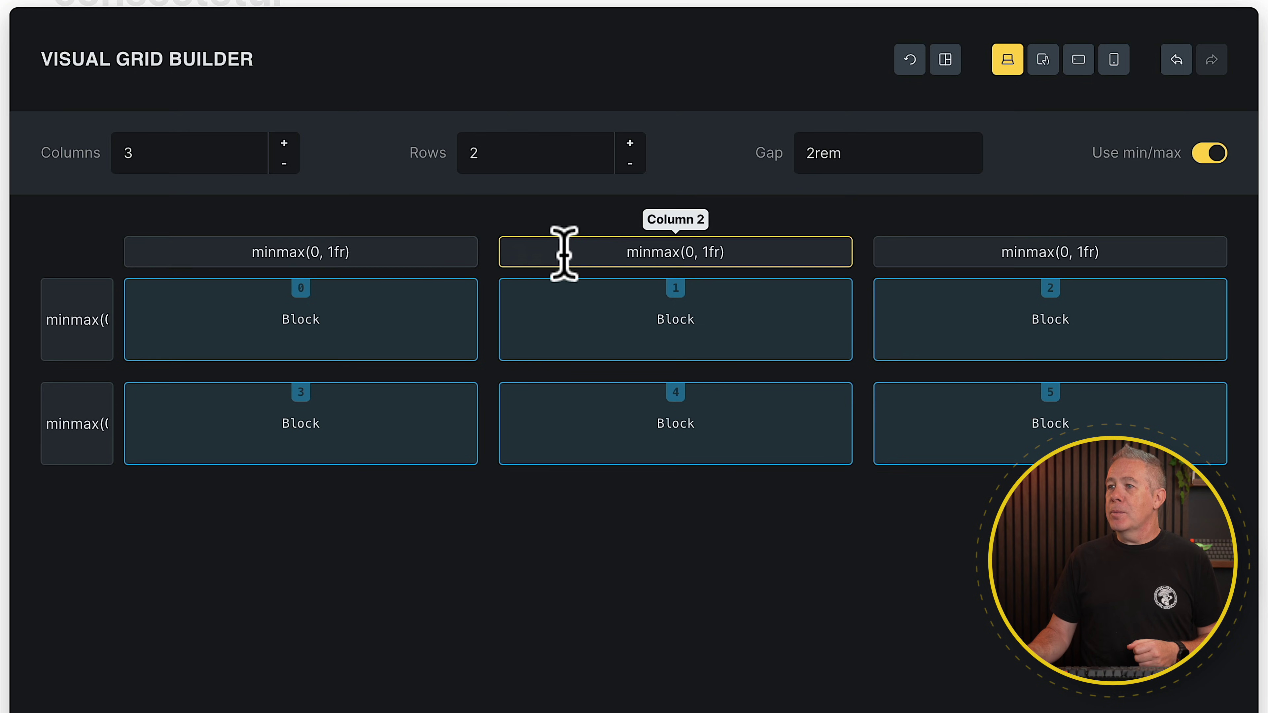
Step: Edit the Row 1 size field, changing minmax(0, 1fr) to minmax(0, 2fr)
{"action": "mouse_move", "coordinate": [318, 300]}
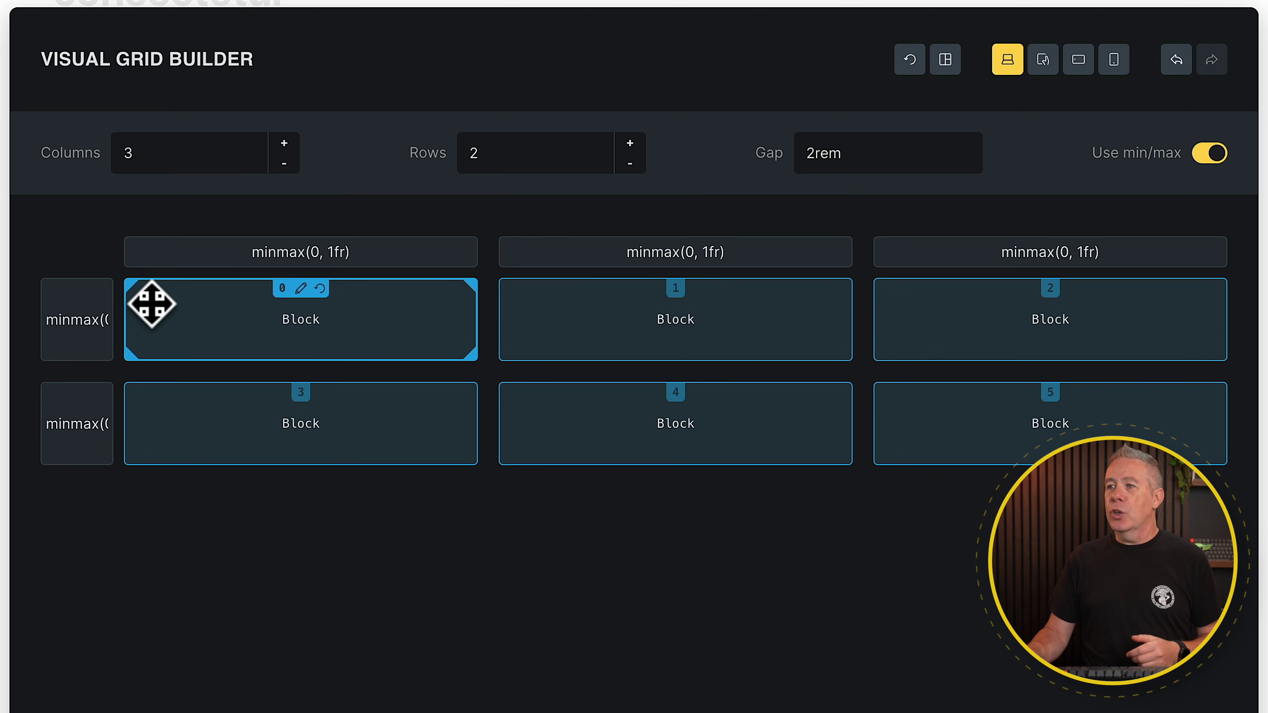
{"action": "left_click", "coordinate": [103, 320]}
{"action": "key", "text": "Right"}
{"action": "key", "text": "Right"}
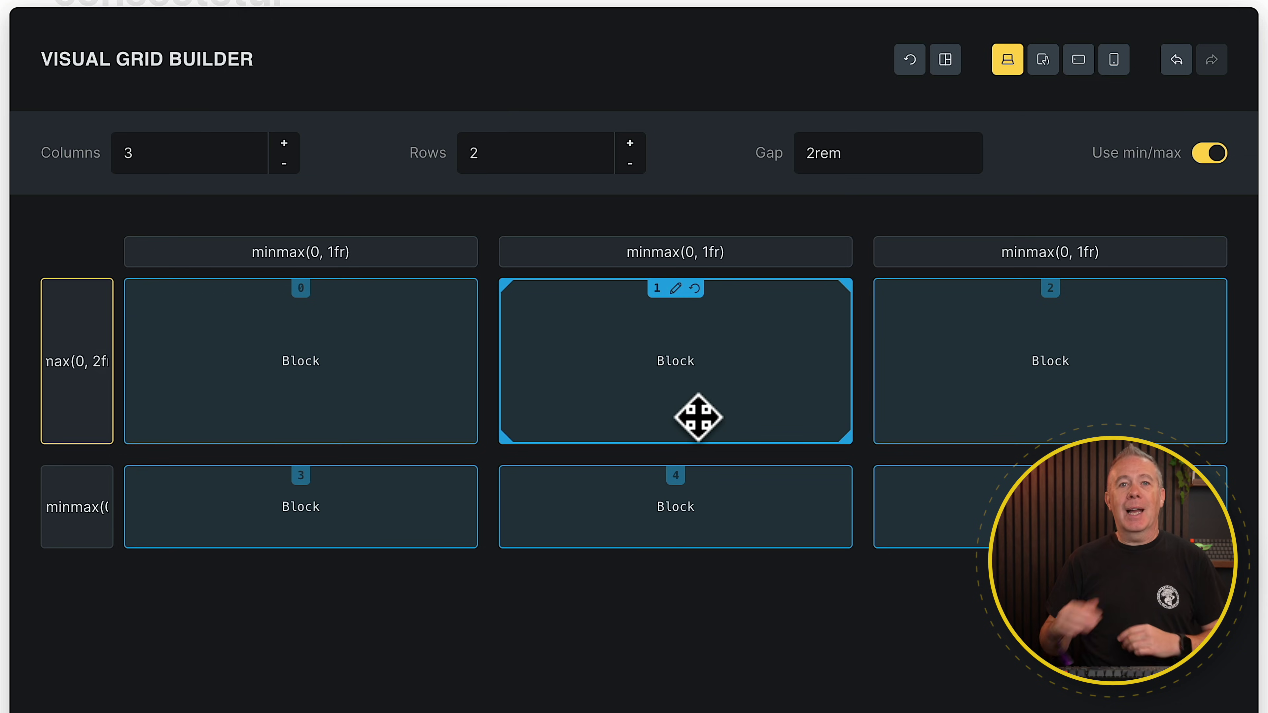
{"action": "left_click", "coordinate": [334, 251]}
{"action": "double_click", "coordinate": [328, 252]}
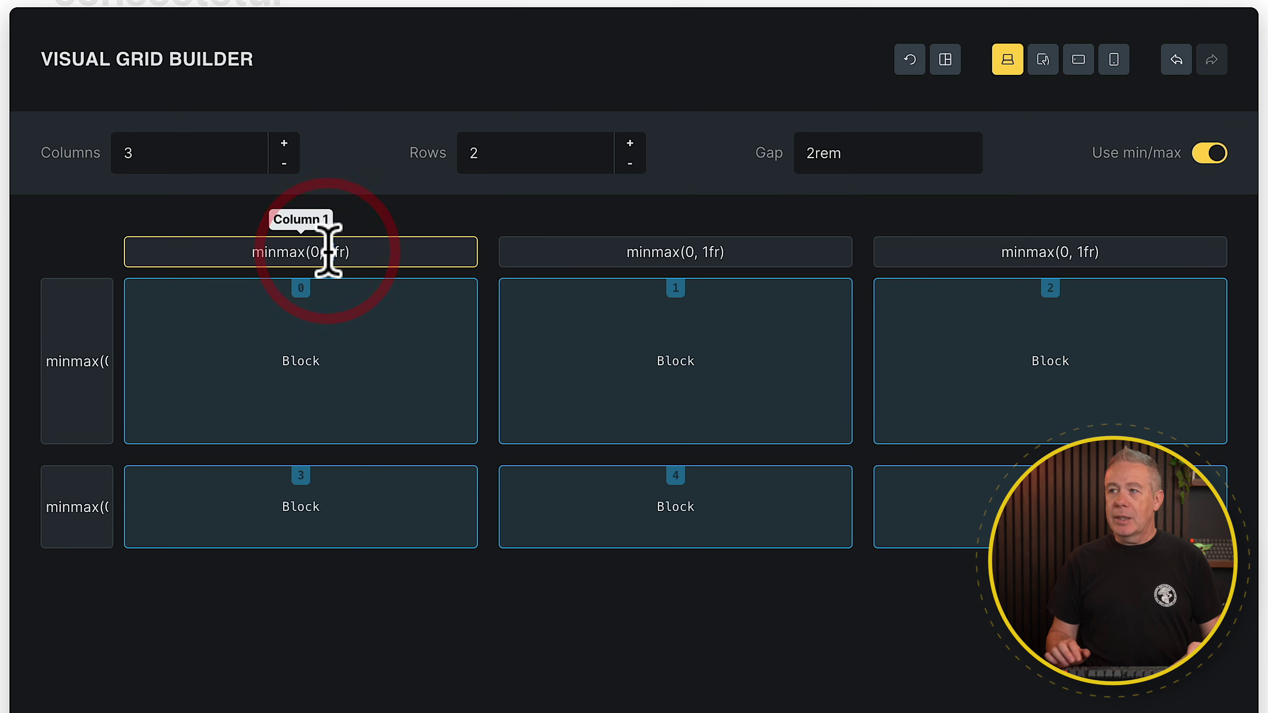
{"action": "type", "text": "2fr"}
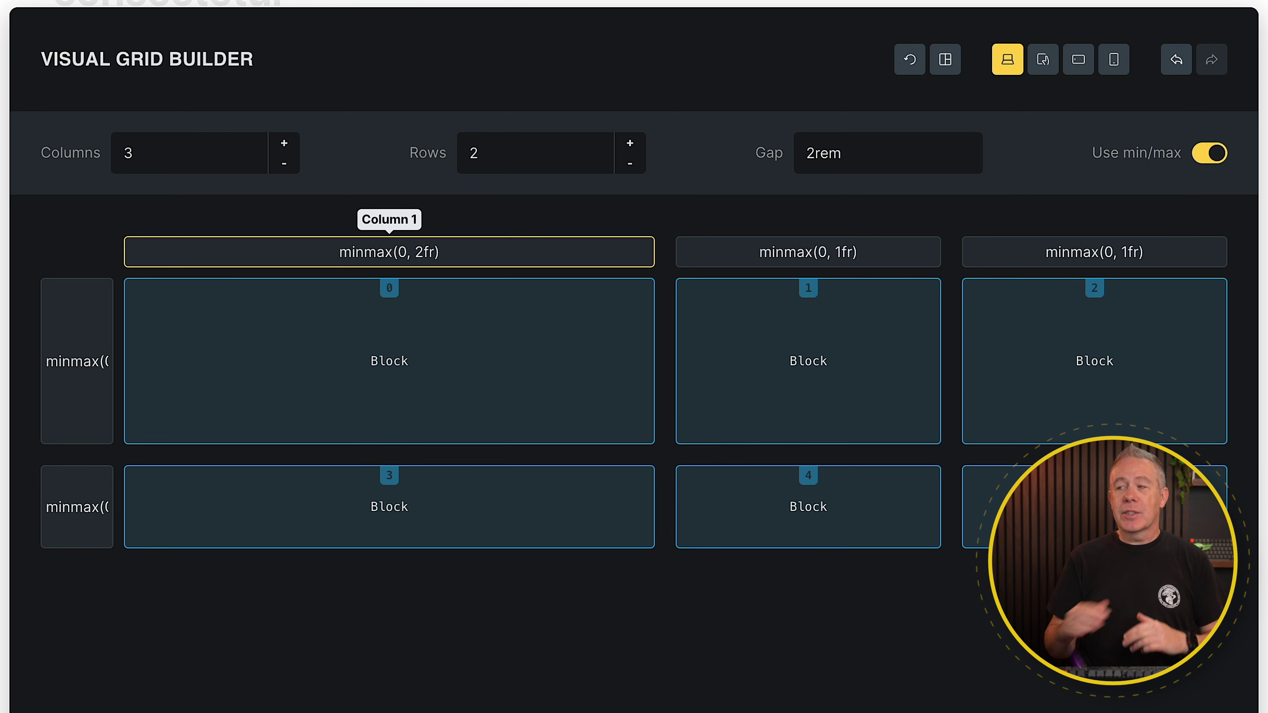
{"action": "mouse_move", "coordinate": [189, 328]}
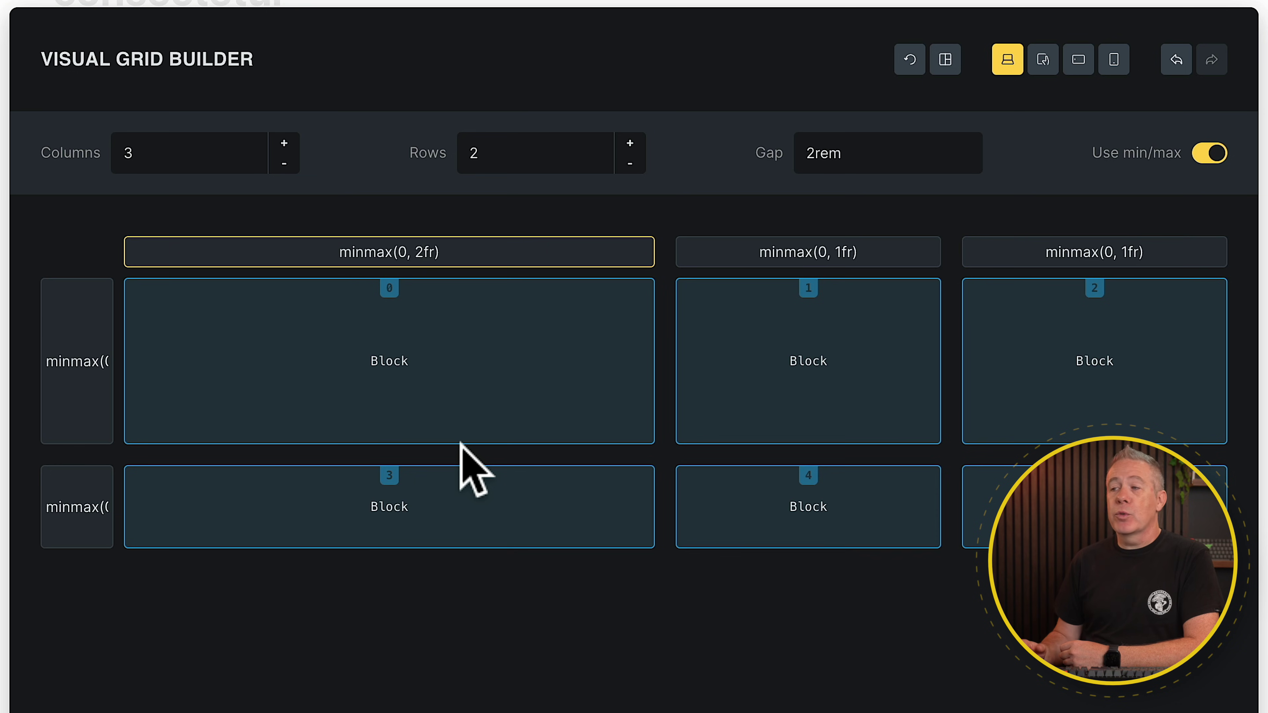
{"action": "mouse_move", "coordinate": [654, 440]}
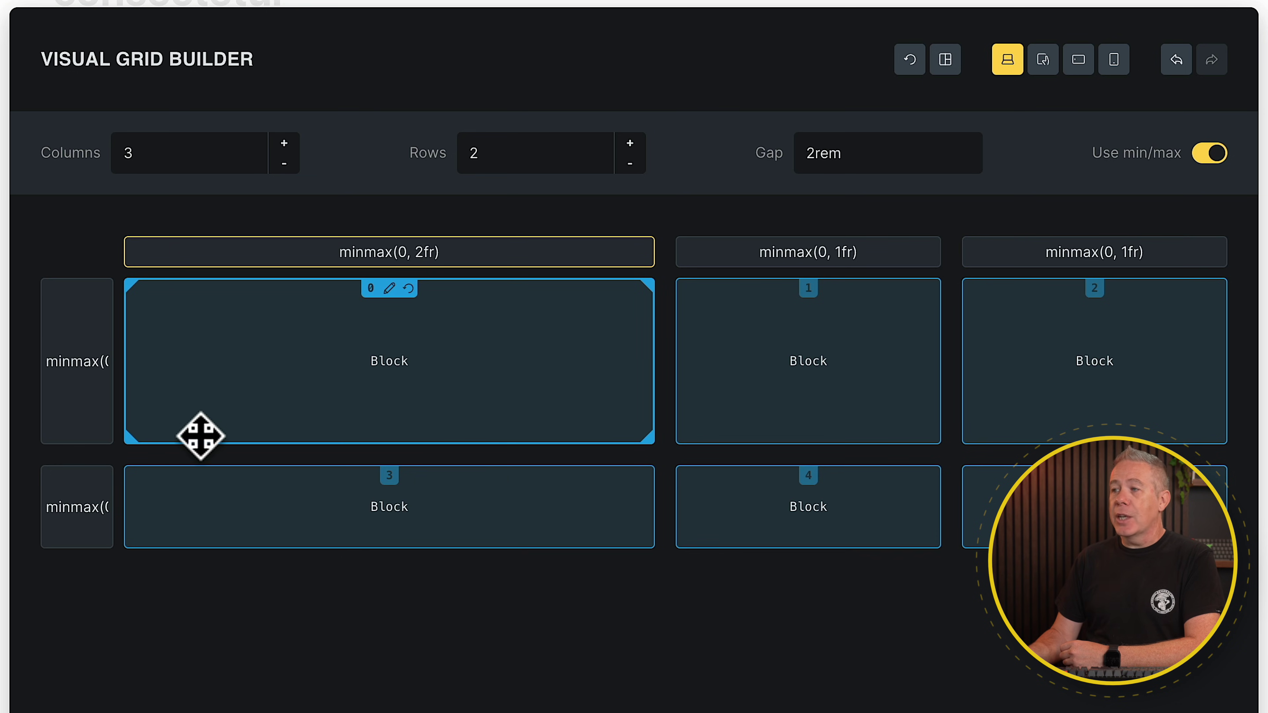
Step: Drag block 0's corner handle right across two columns and down over two rows
{"action": "left_click_drag", "start_coordinate": [654, 442], "coordinate": [854, 429]}
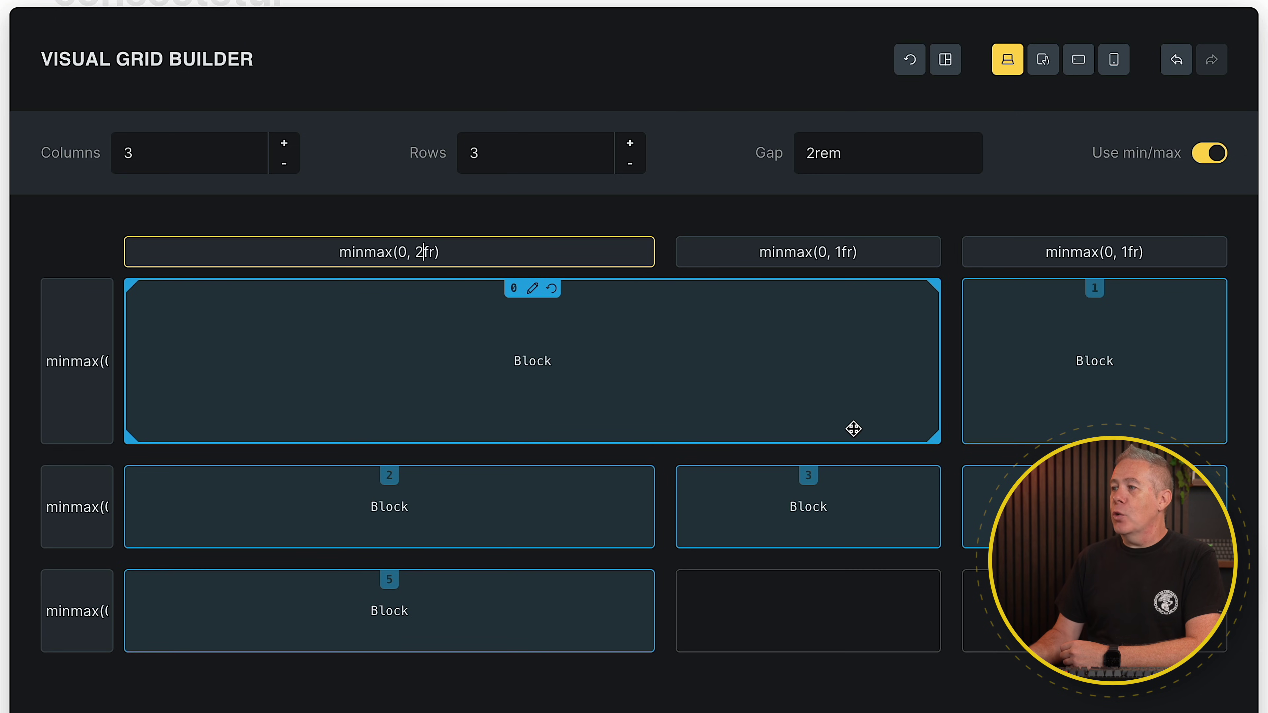
{"action": "left_click_drag", "start_coordinate": [929, 443], "coordinate": [929, 532]}
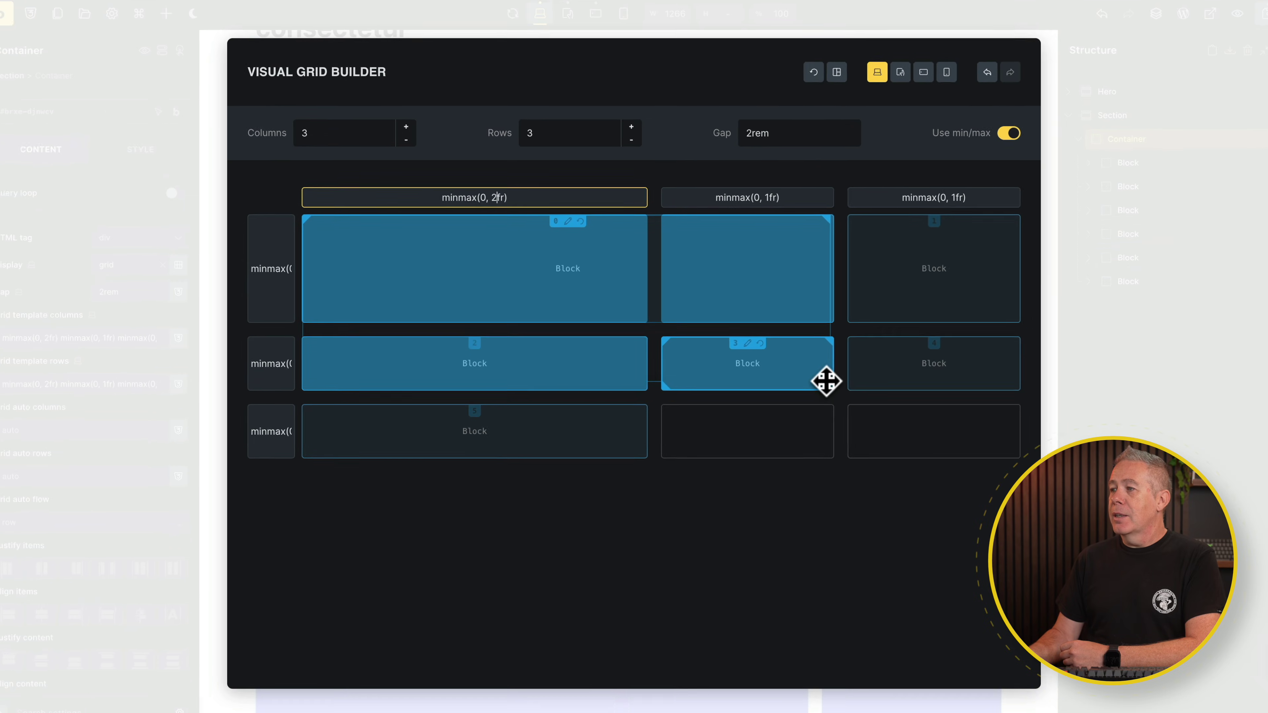
{"action": "left_click_drag", "start_coordinate": [826, 381], "coordinate": [826, 382]}
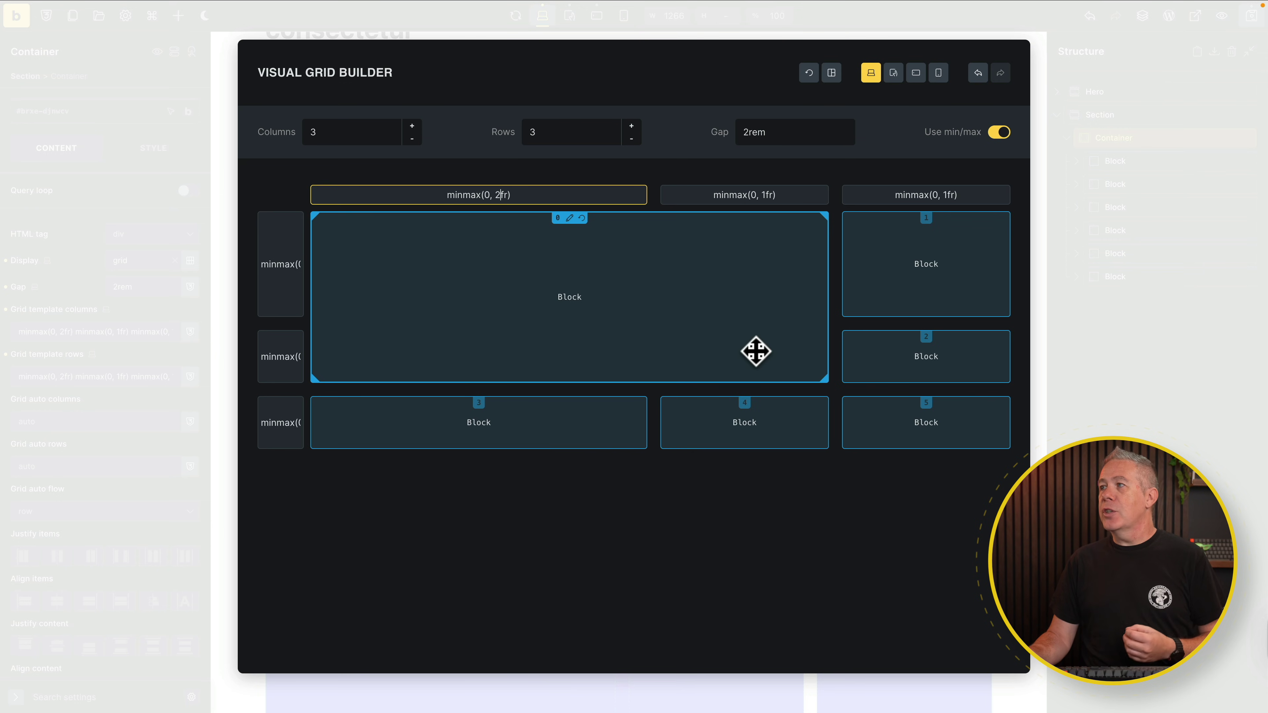
Step: At the tablet-landscape breakpoint, narrow block 0 back to a single column
{"action": "left_click", "coordinate": [870, 75]}
{"action": "left_click", "coordinate": [893, 74]}
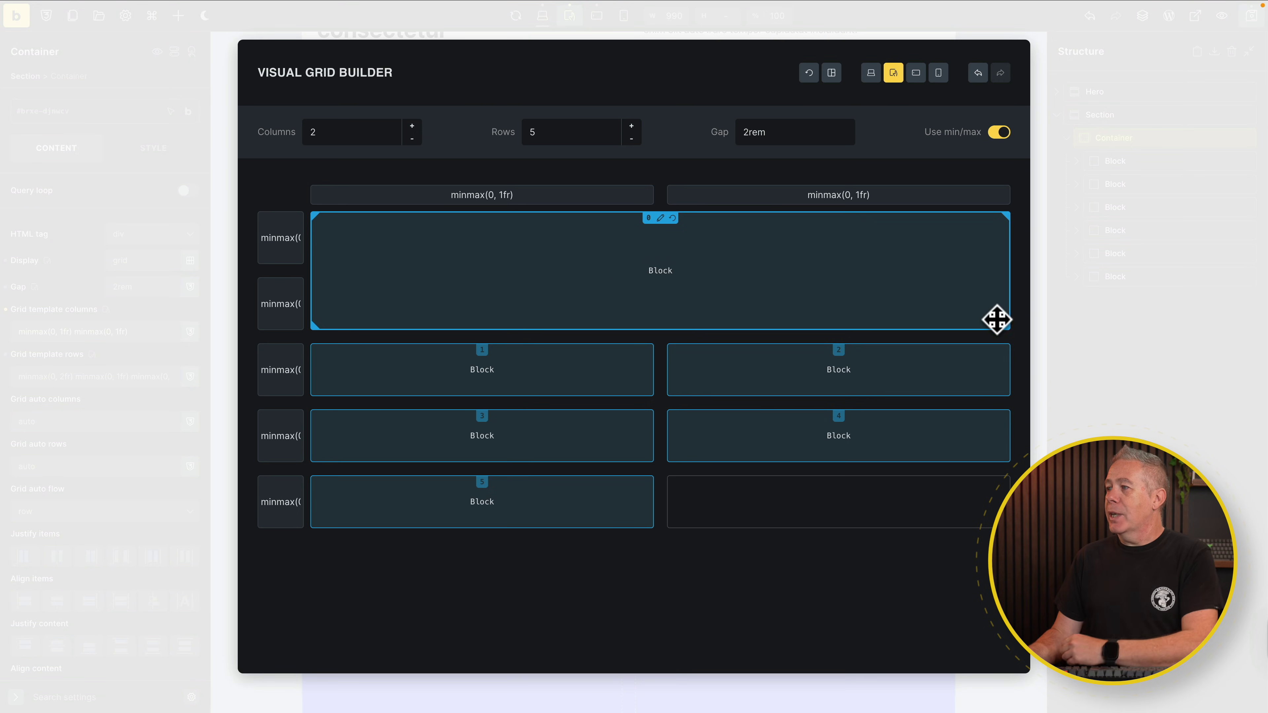
{"action": "left_click_drag", "start_coordinate": [1007, 328], "coordinate": [648, 327]}
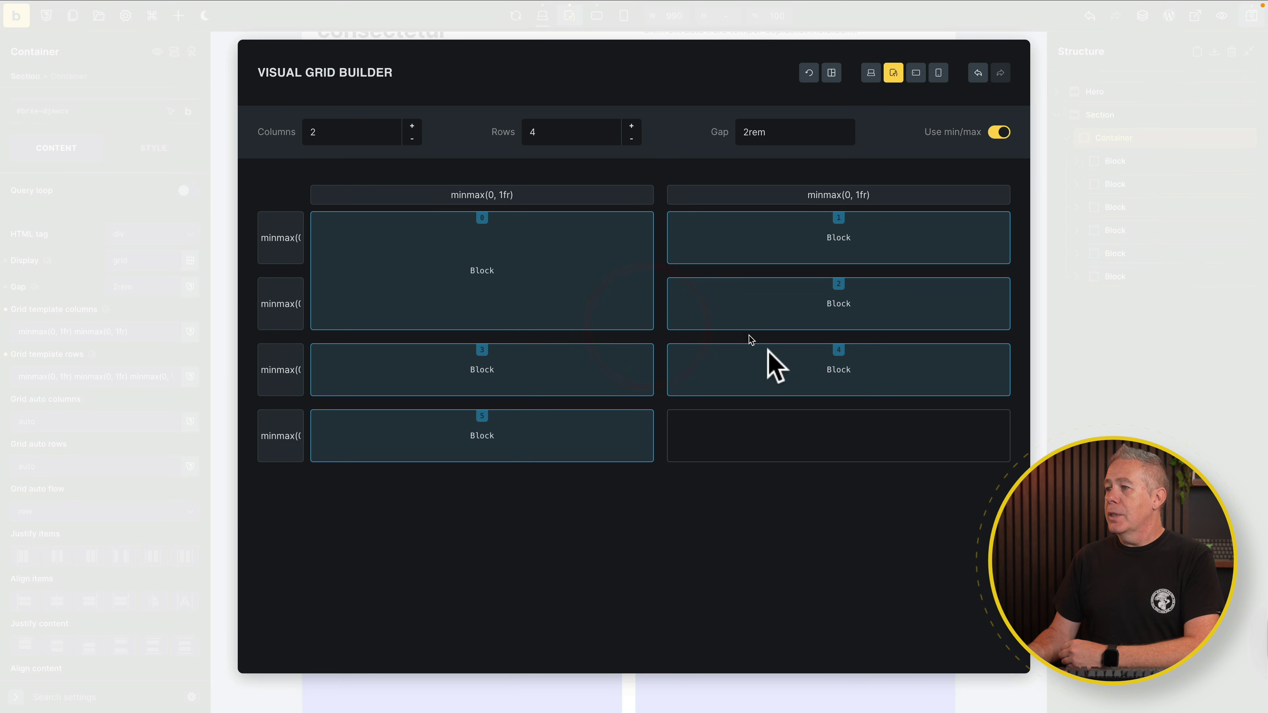
Step: Preview the tablet-portrait and mobile grids, then return to the desktop layout
{"action": "left_click", "coordinate": [915, 74]}
{"action": "left_click", "coordinate": [919, 75]}
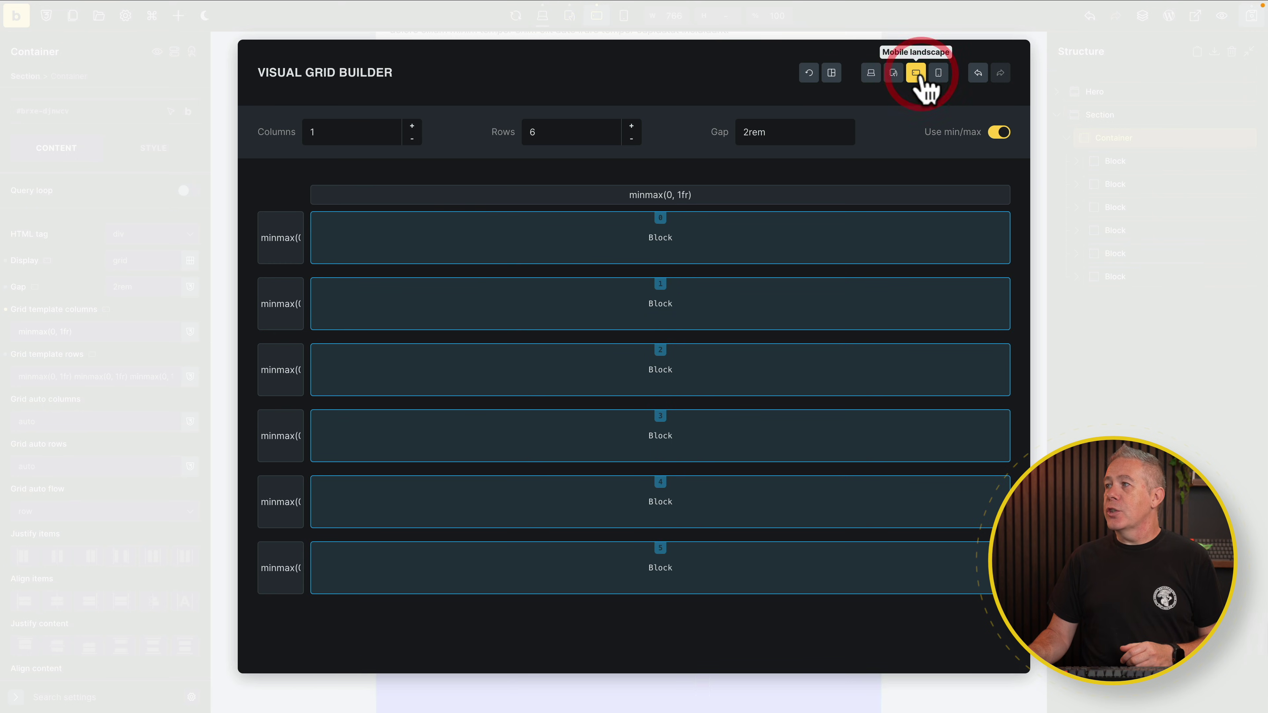
{"action": "left_click", "coordinate": [939, 75]}
{"action": "left_click", "coordinate": [871, 74]}
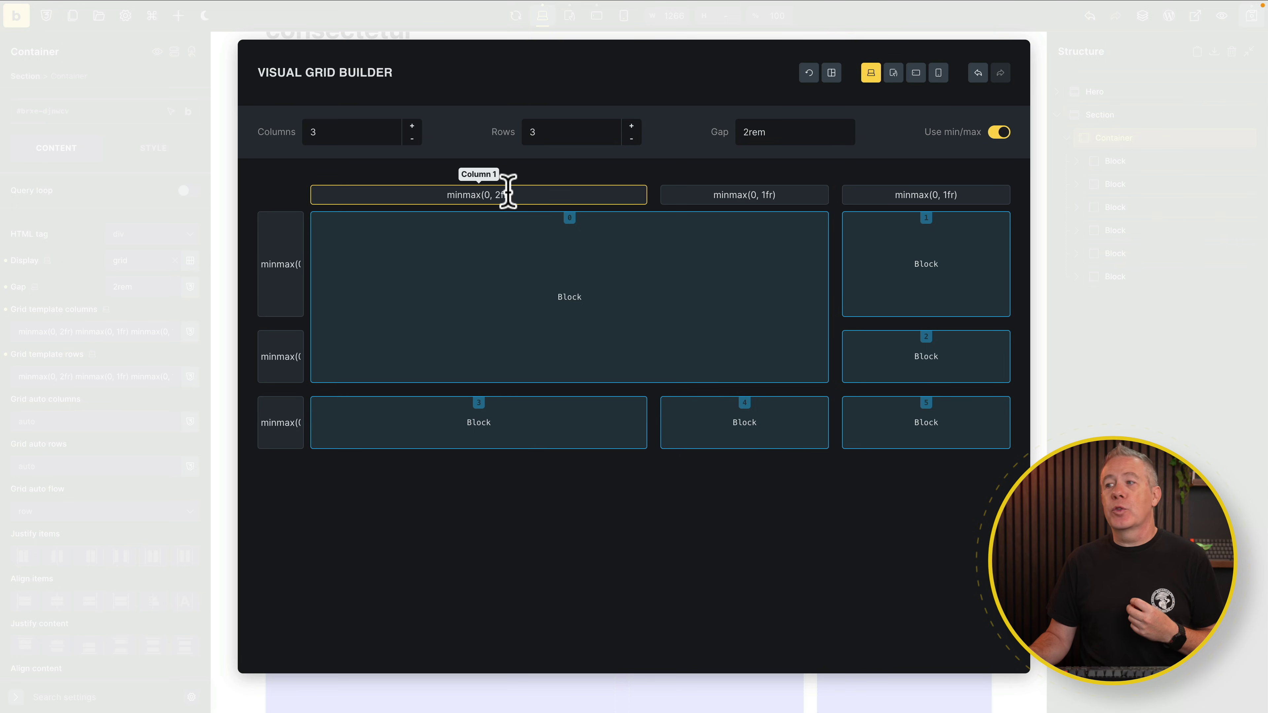
{"action": "mouse_move", "coordinate": [568, 278]}
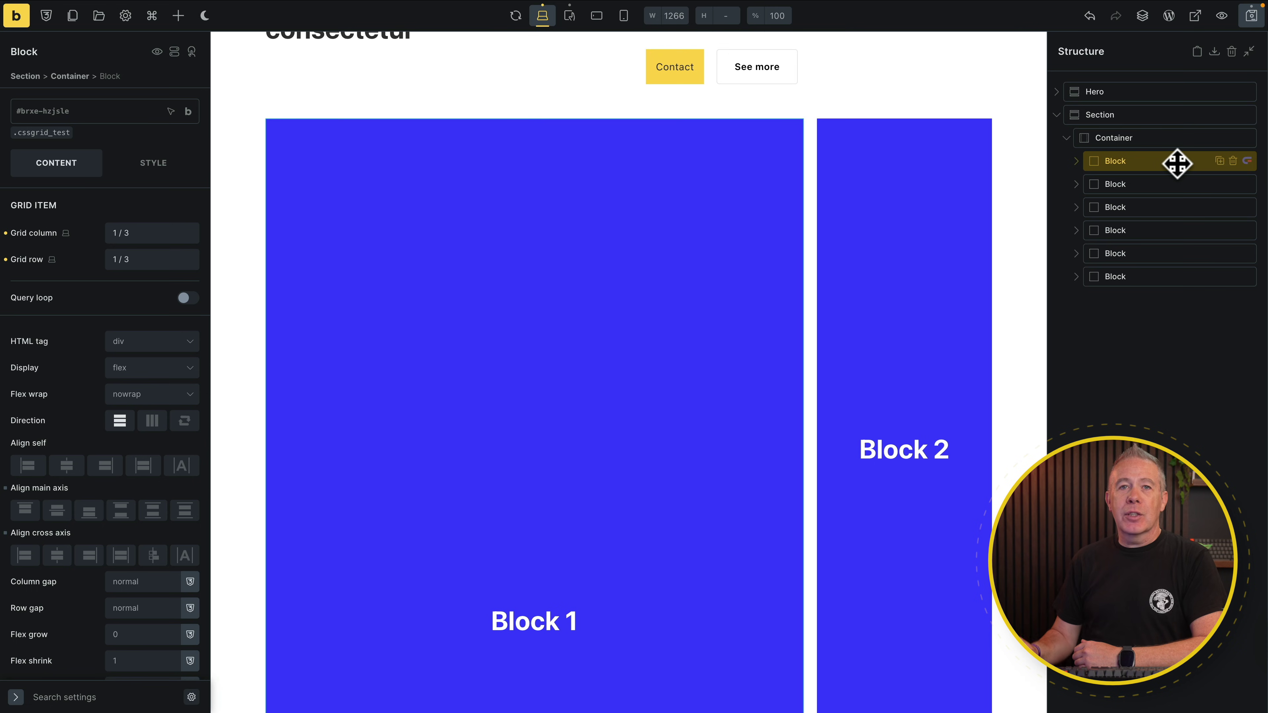
Step: In the container's grid builder, append ' Renamed' to block 0's name to make 'Block Renamed'
{"action": "left_click", "coordinate": [1152, 135]}
{"action": "left_click", "coordinate": [188, 261]}
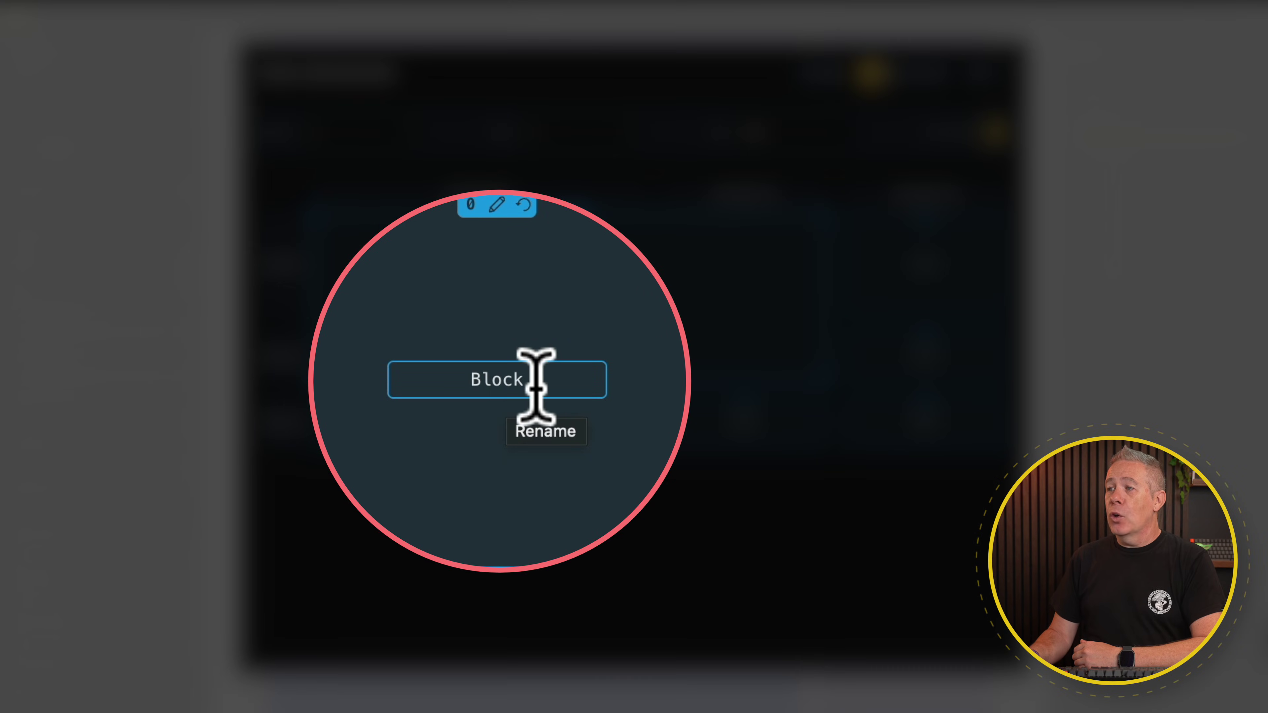
{"action": "double_click", "coordinate": [536, 381]}
{"action": "key", "text": "Right"}
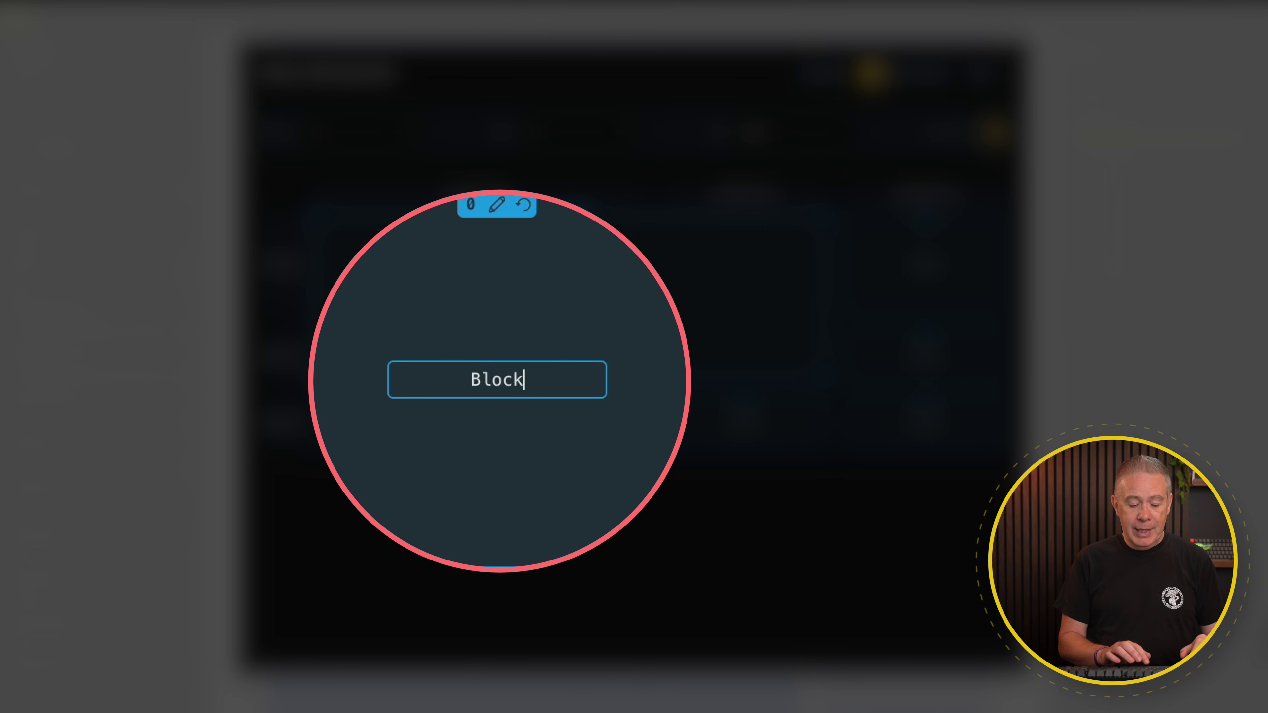
{"action": "type", "text": "Renamed"}
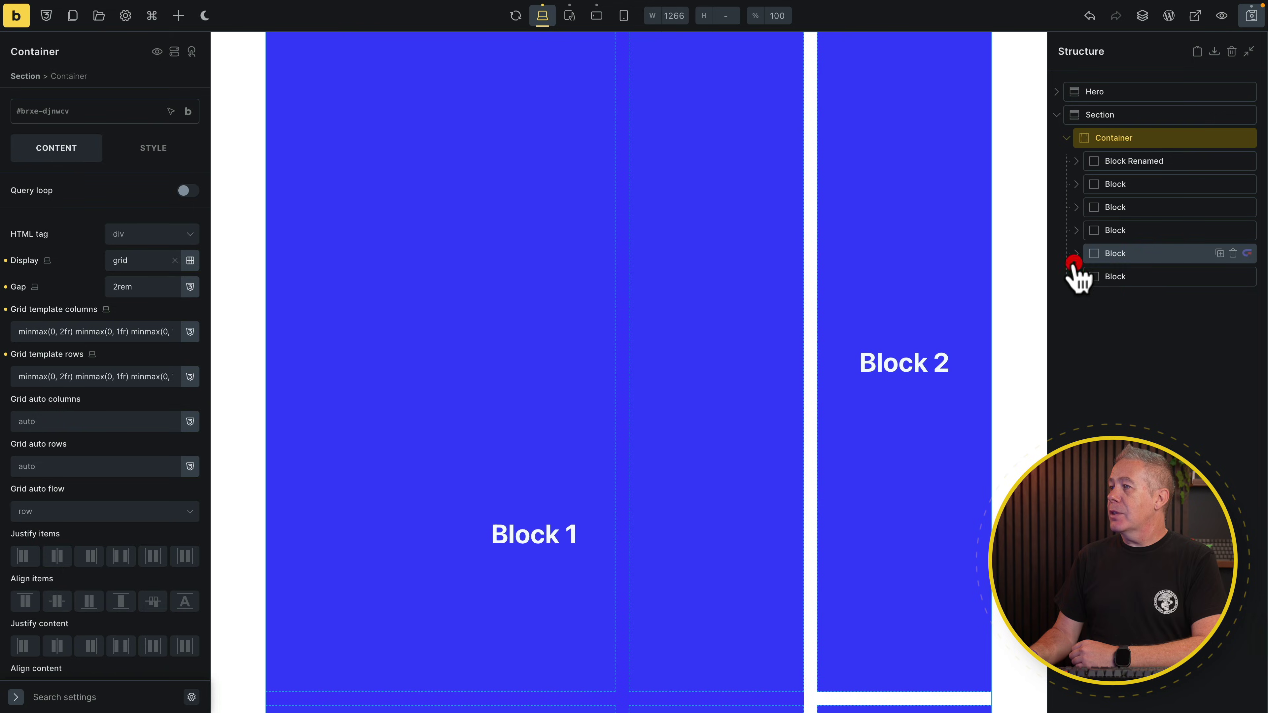
{"action": "left_click_drag", "start_coordinate": [1073, 265], "coordinate": [1167, 164]}
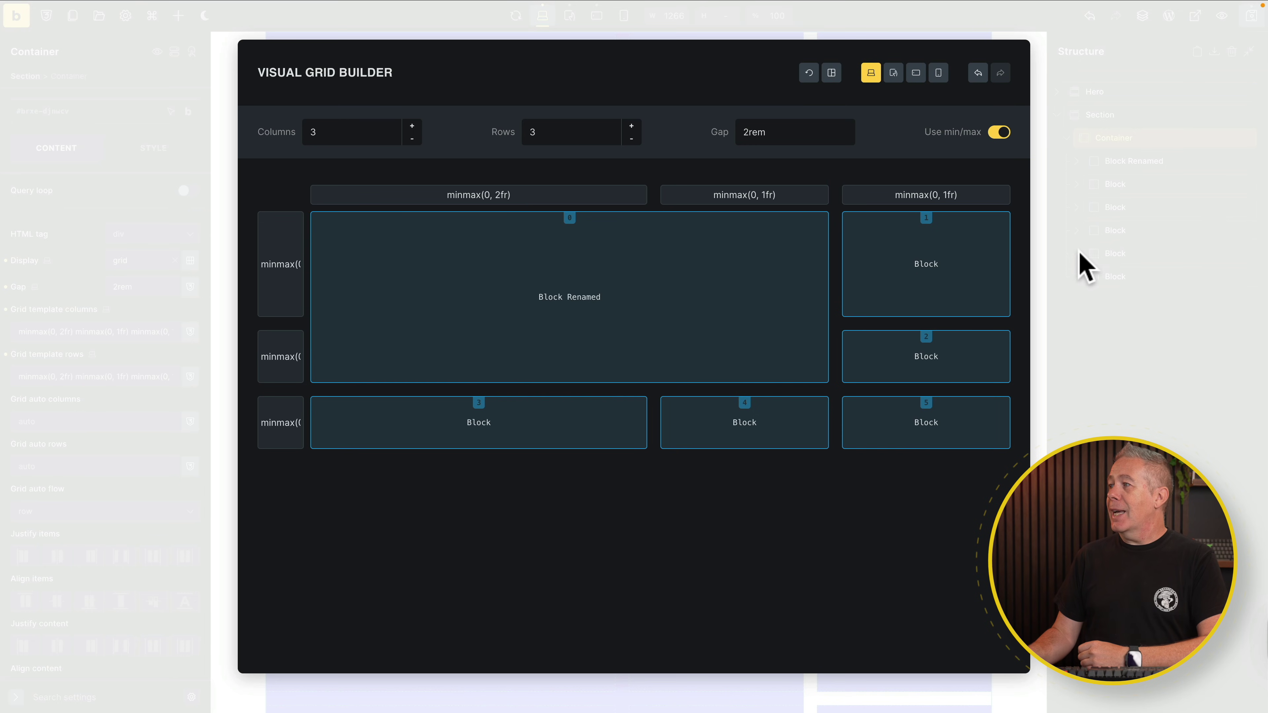
Step: Clear the 2rem Gap value and pick space-m from the spacing variables picker
{"action": "left_click", "coordinate": [1078, 257]}
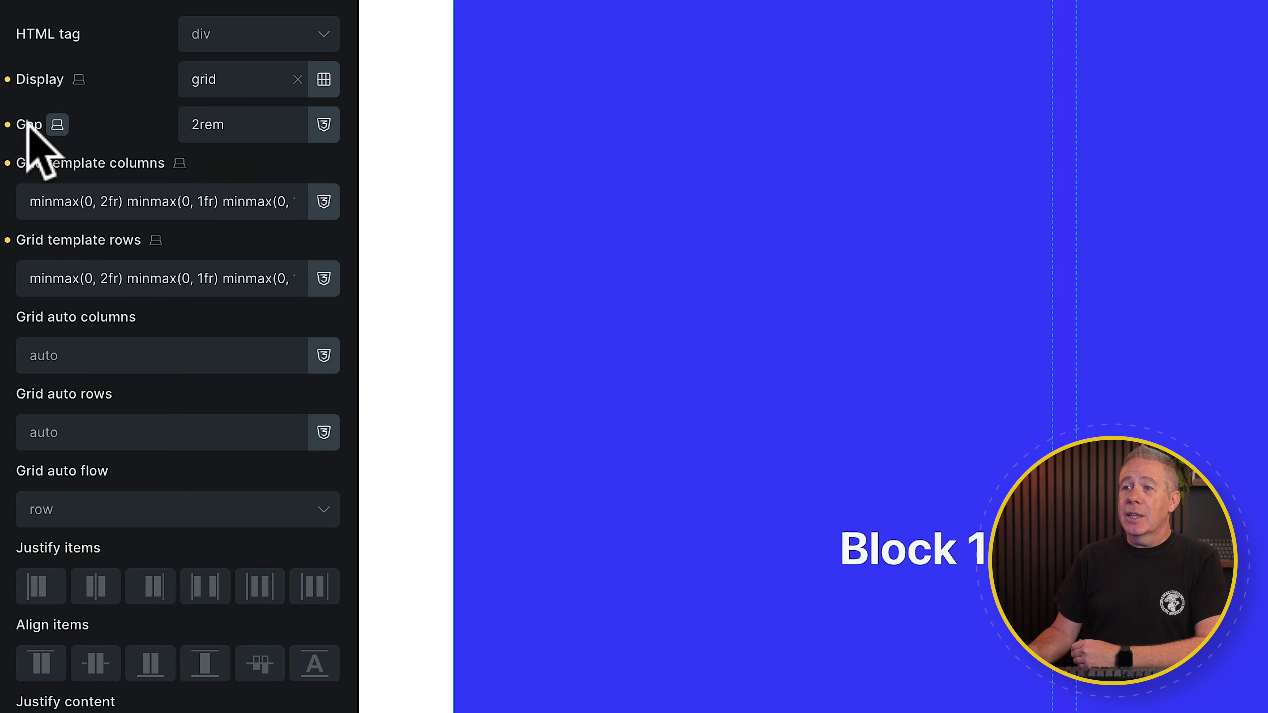
{"action": "left_click_drag", "start_coordinate": [237, 124], "coordinate": [192, 125]}
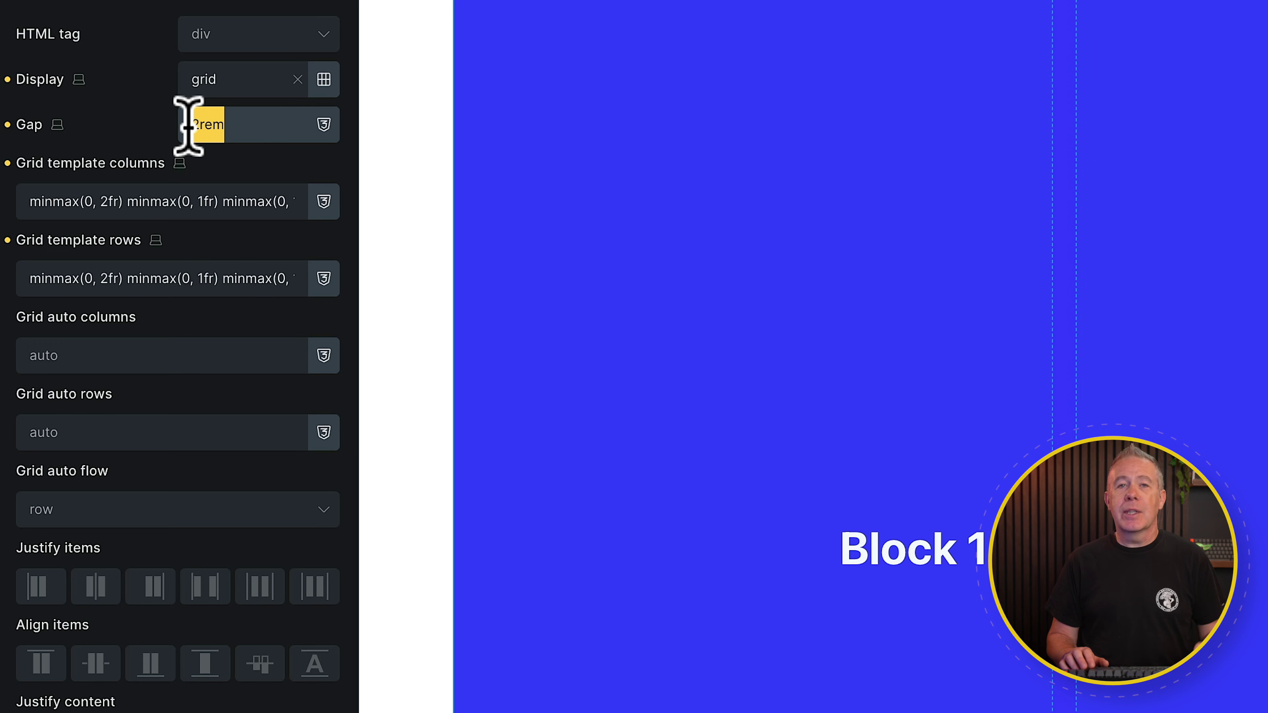
{"action": "key", "text": "BackSpace"}
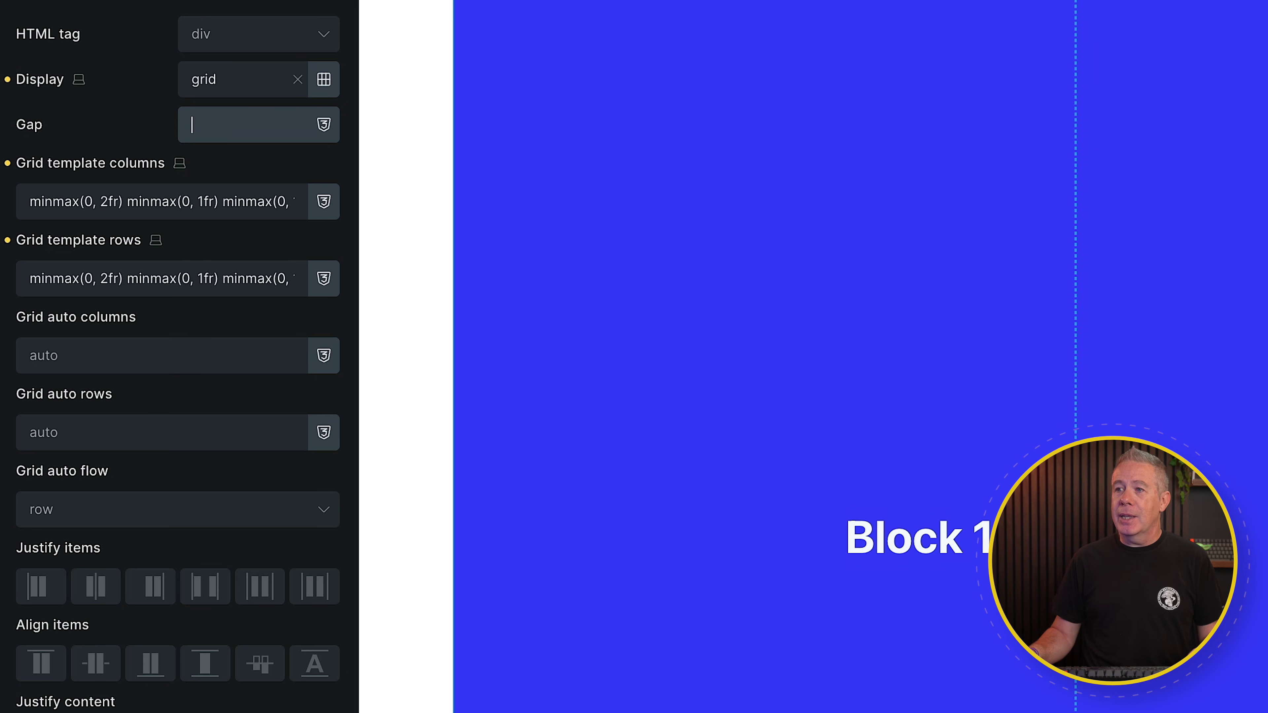
{"action": "right_click", "coordinate": [232, 122]}
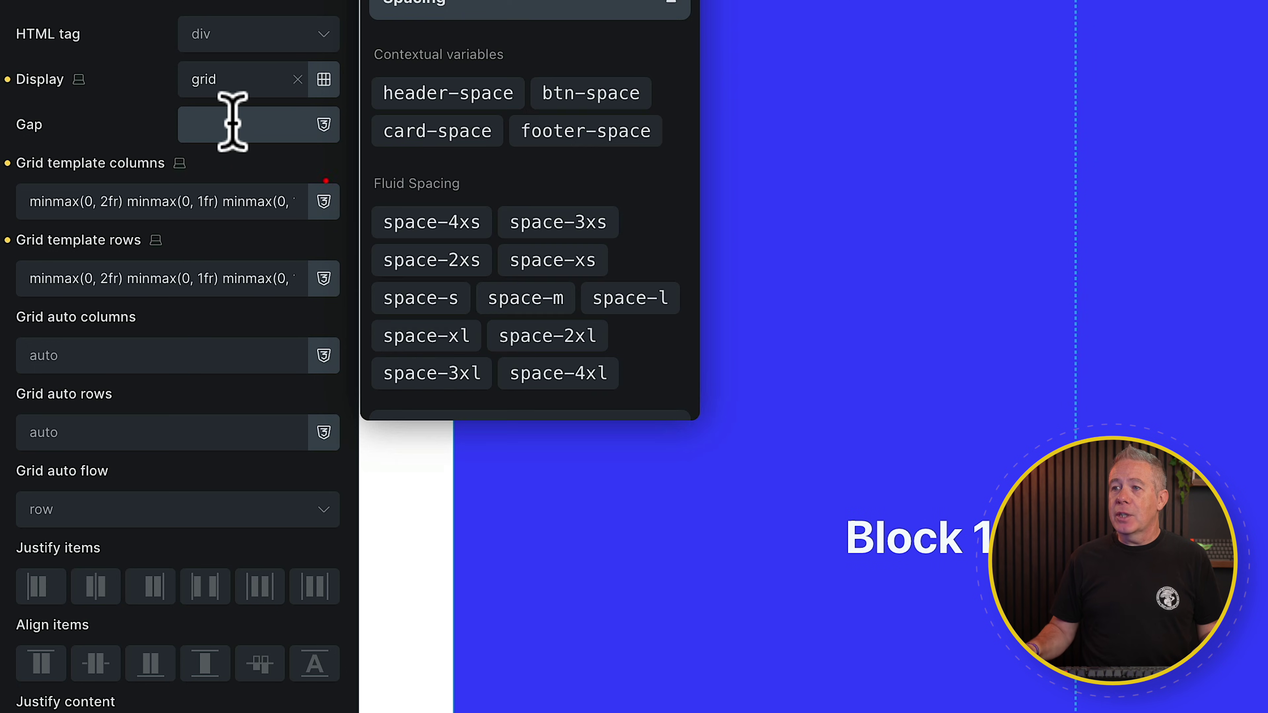
{"action": "left_click", "coordinate": [512, 304]}
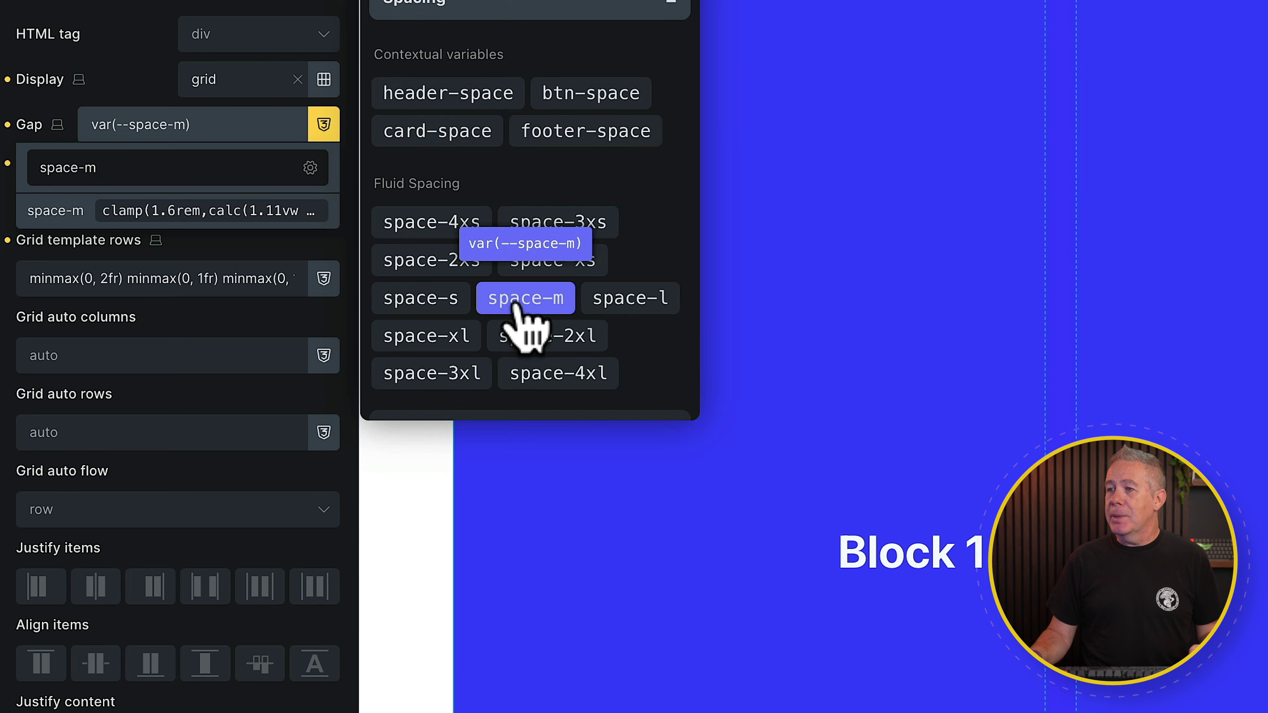
{"action": "left_click", "coordinate": [519, 309]}
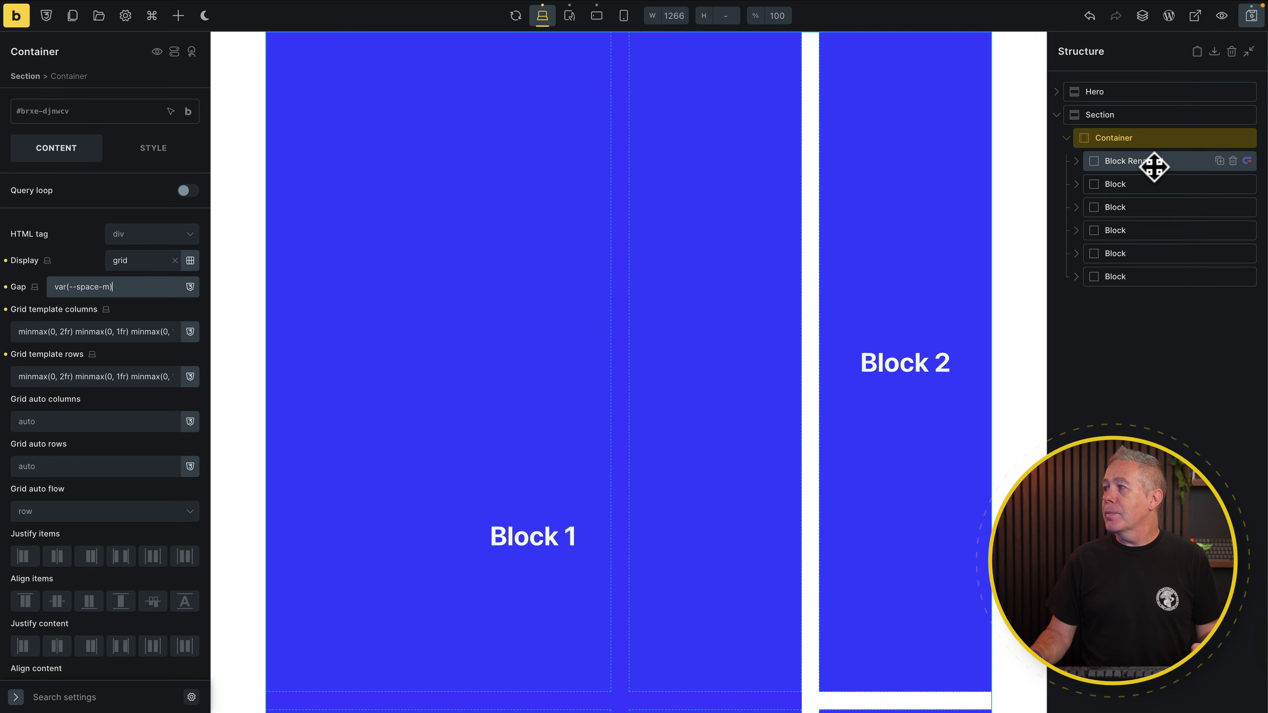
Step: Check Block Renamed's placement, then reopen the grid container's Visual Grid Builder to review the 3×3 layout
{"action": "left_click", "coordinate": [1154, 165]}
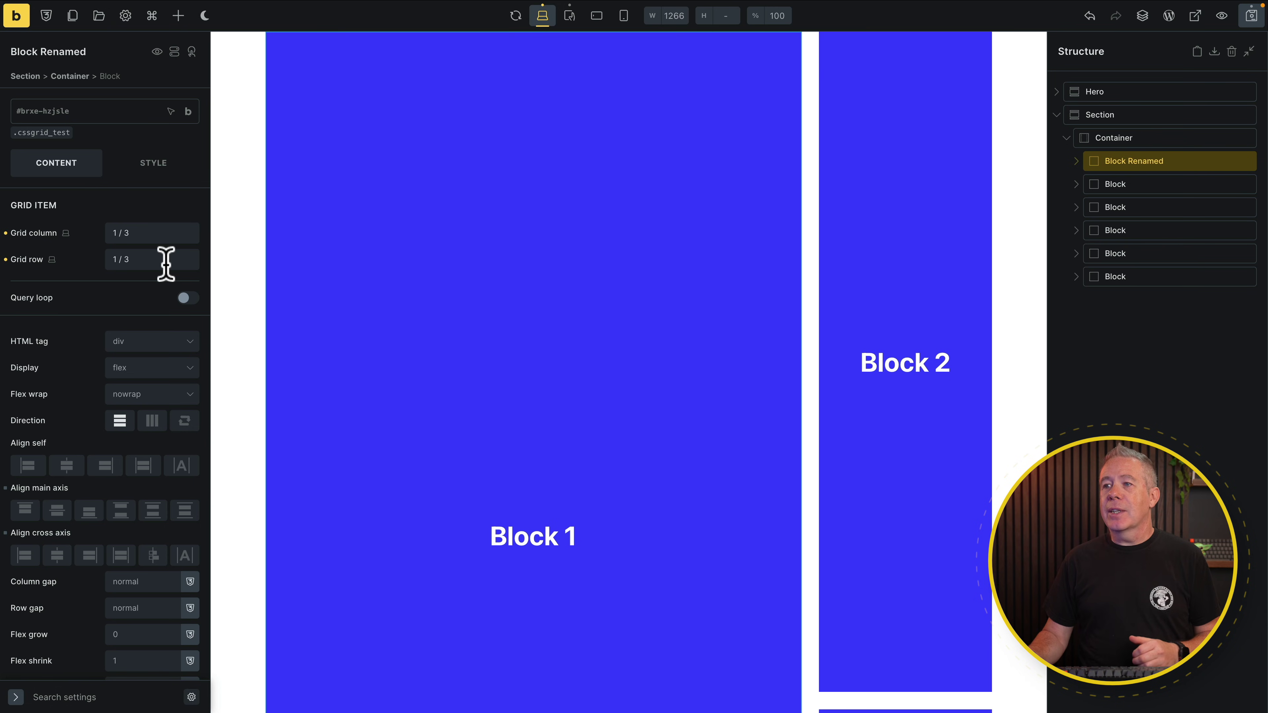
{"action": "left_click", "coordinate": [1151, 141]}
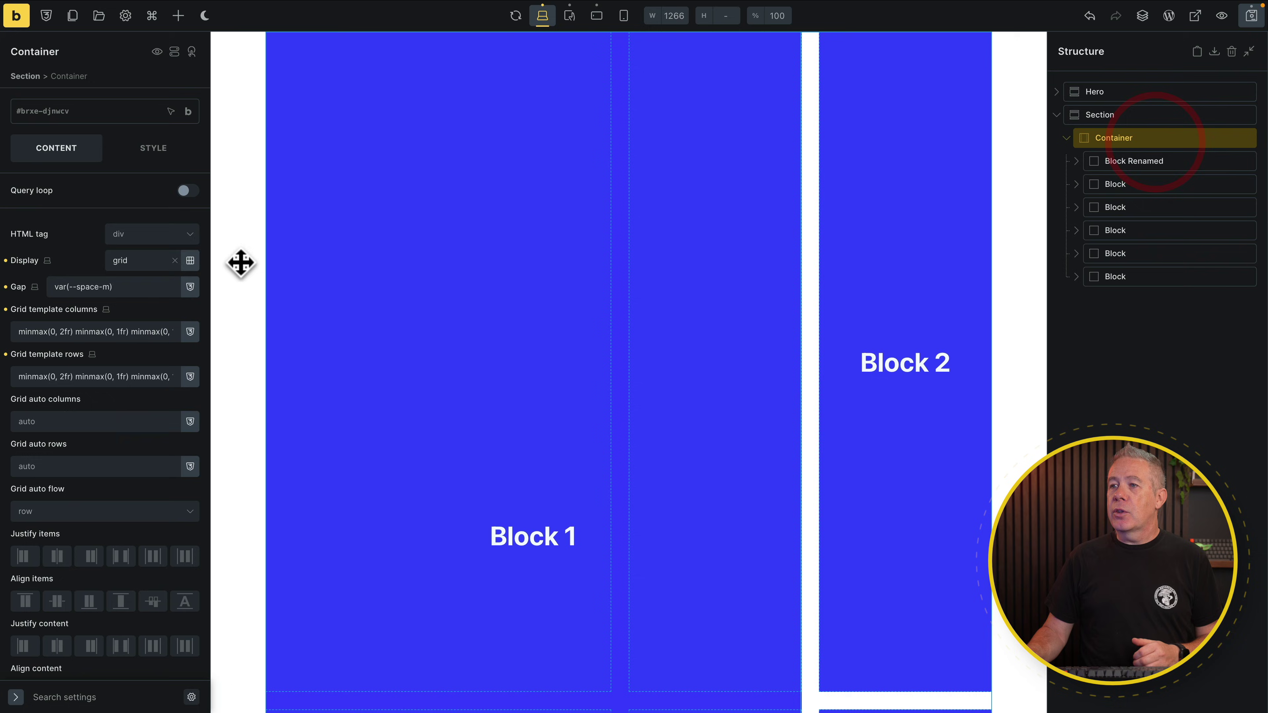
{"action": "left_click", "coordinate": [187, 261]}
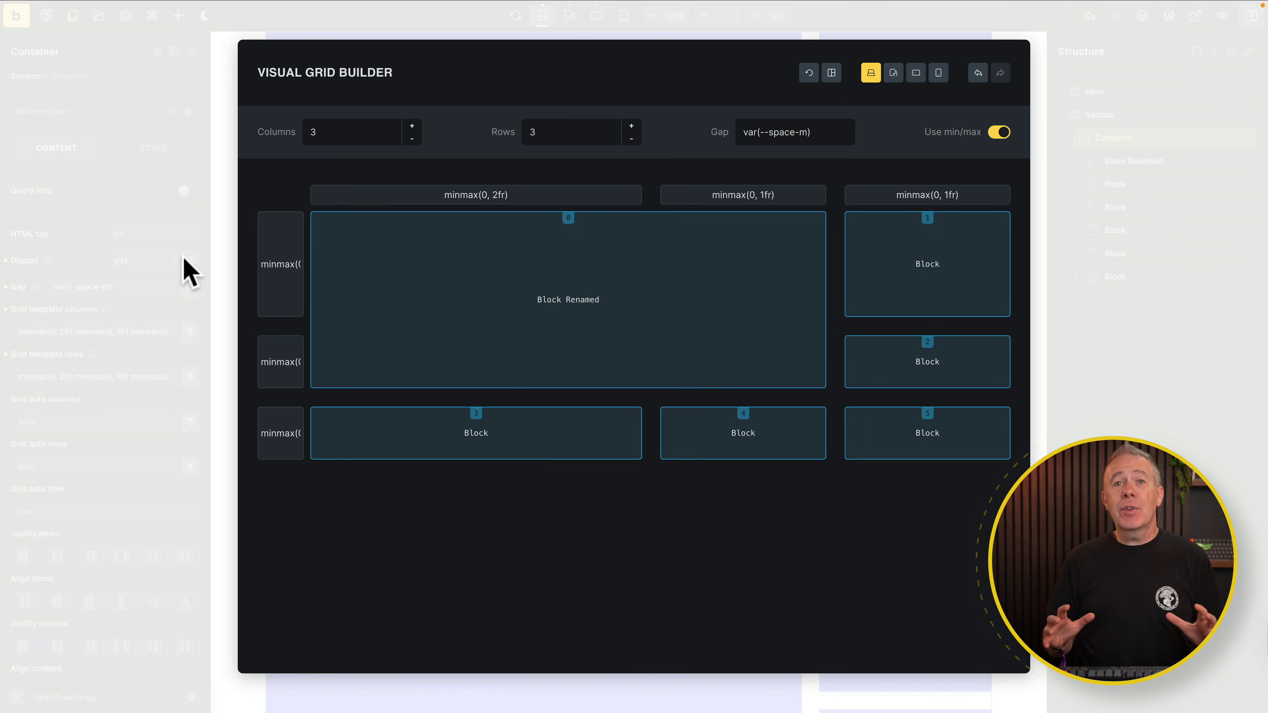